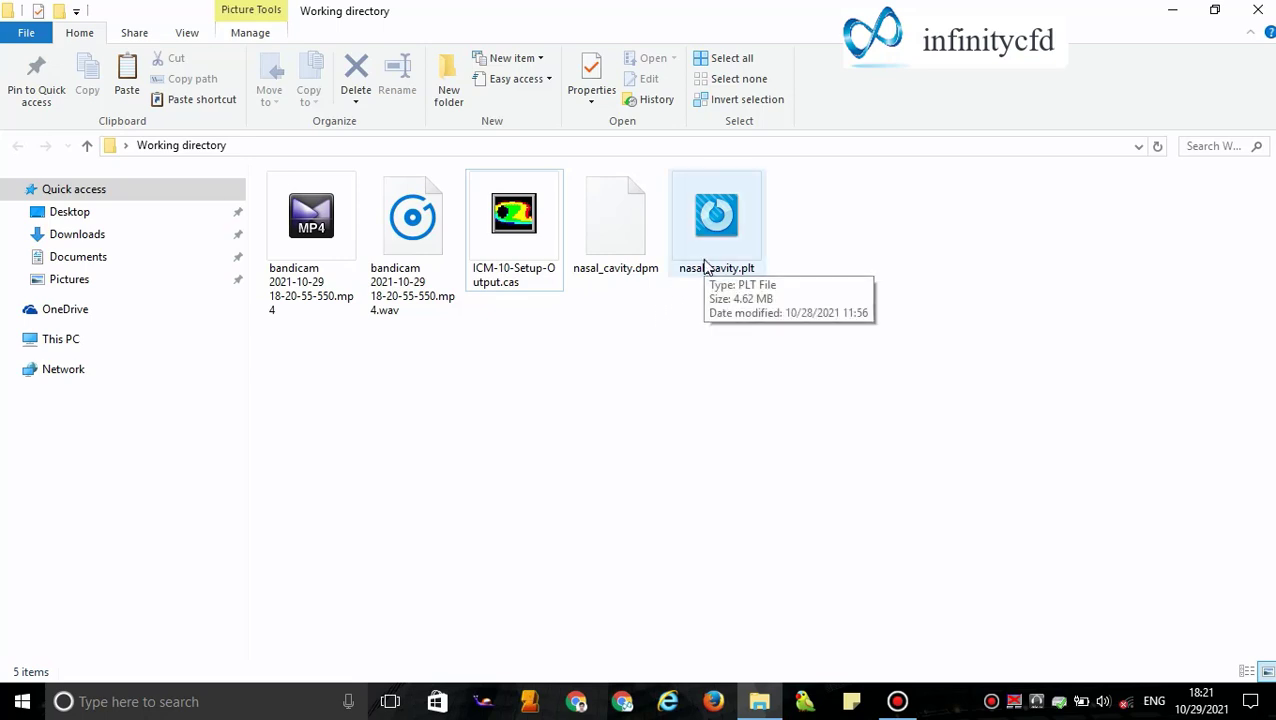
Step: Select nasal_cavity.dpm in the Working directory folder and bring up its right-click menu
{"action": "left_click", "coordinate": [621, 265]}
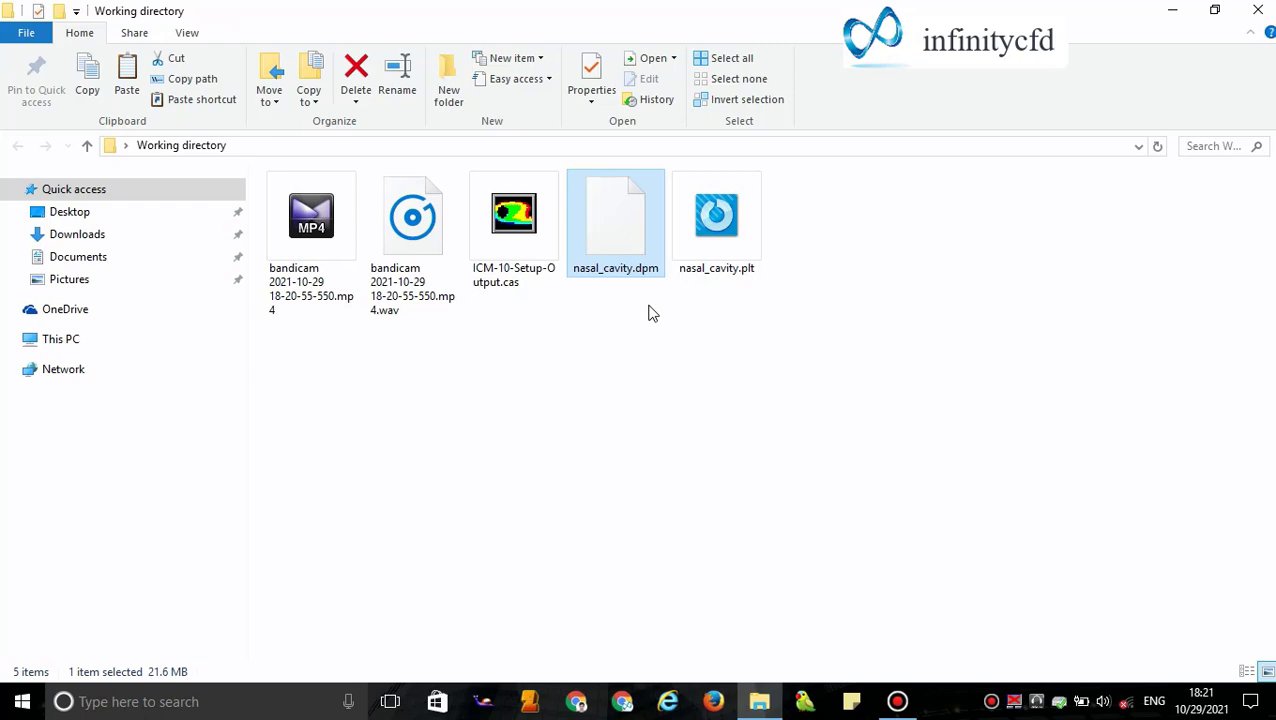
{"action": "left_click", "coordinate": [709, 273]}
{"action": "left_click", "coordinate": [636, 272]}
{"action": "left_click", "coordinate": [520, 274]}
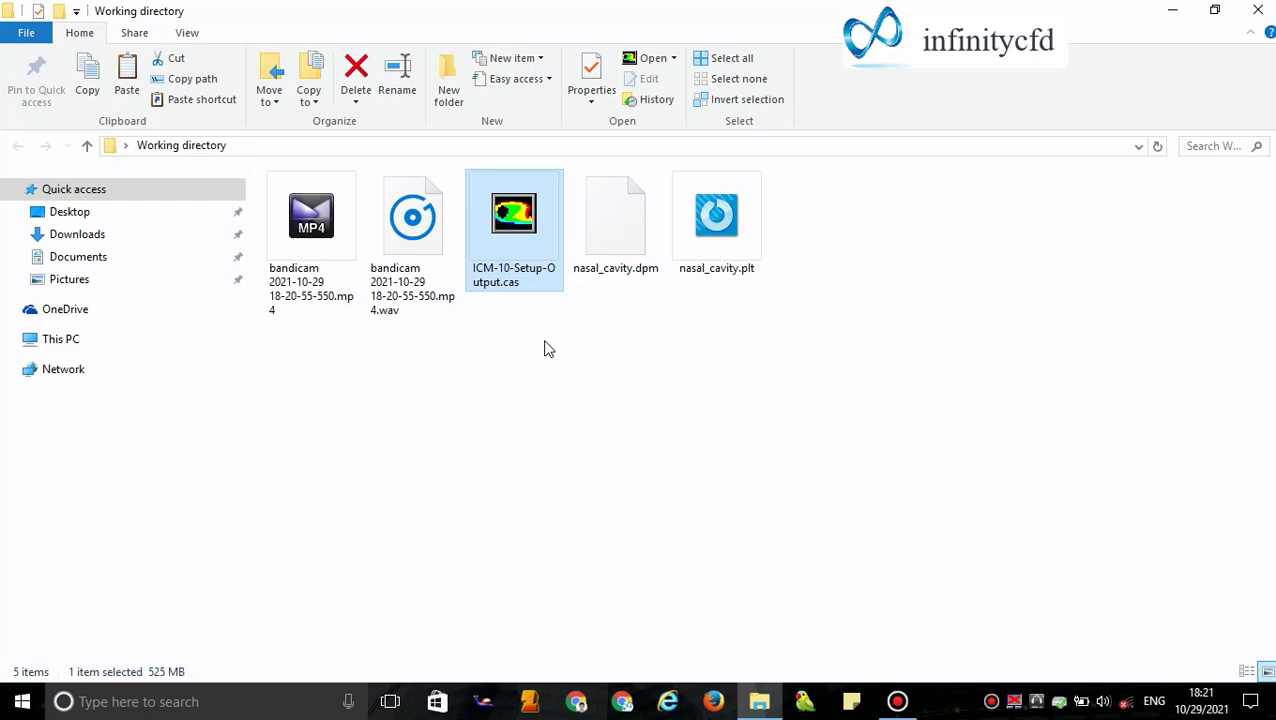
{"action": "left_click", "coordinate": [629, 285]}
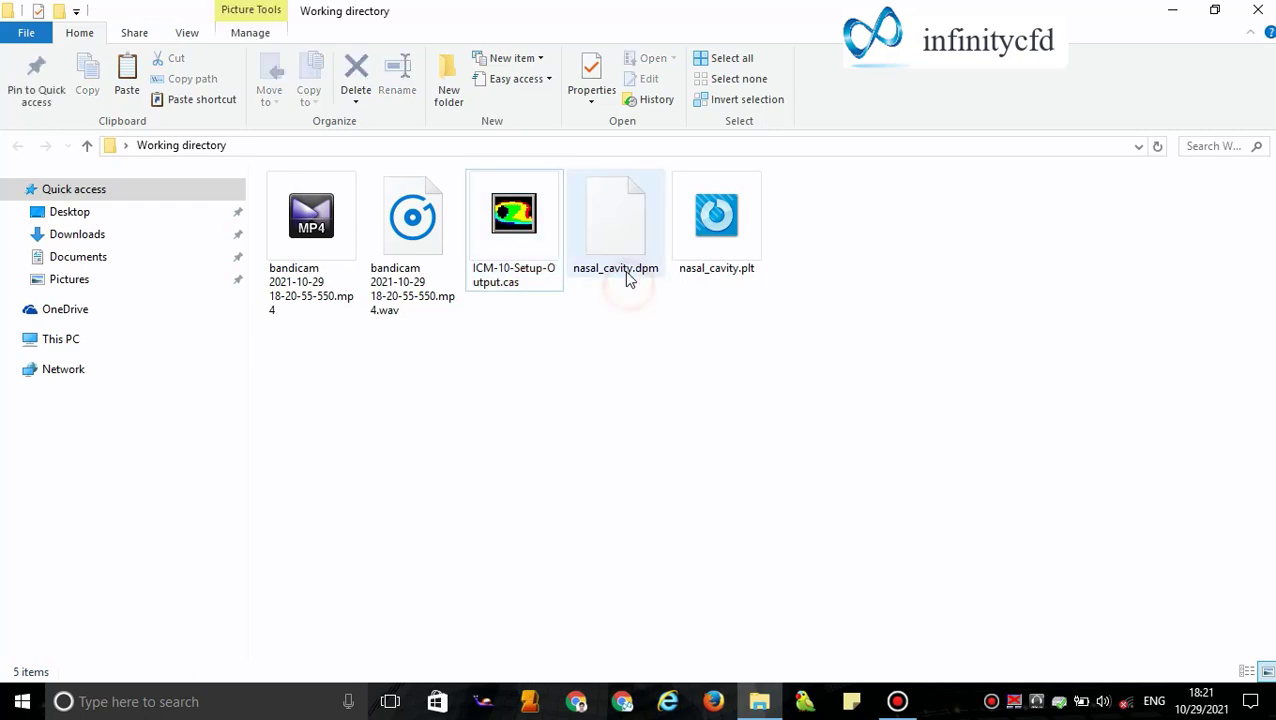
{"action": "key", "text": "Right"}
{"action": "key", "text": "Right"}
{"action": "key", "text": "Left"}
{"action": "key", "text": "Left"}
{"action": "key", "text": "Right"}
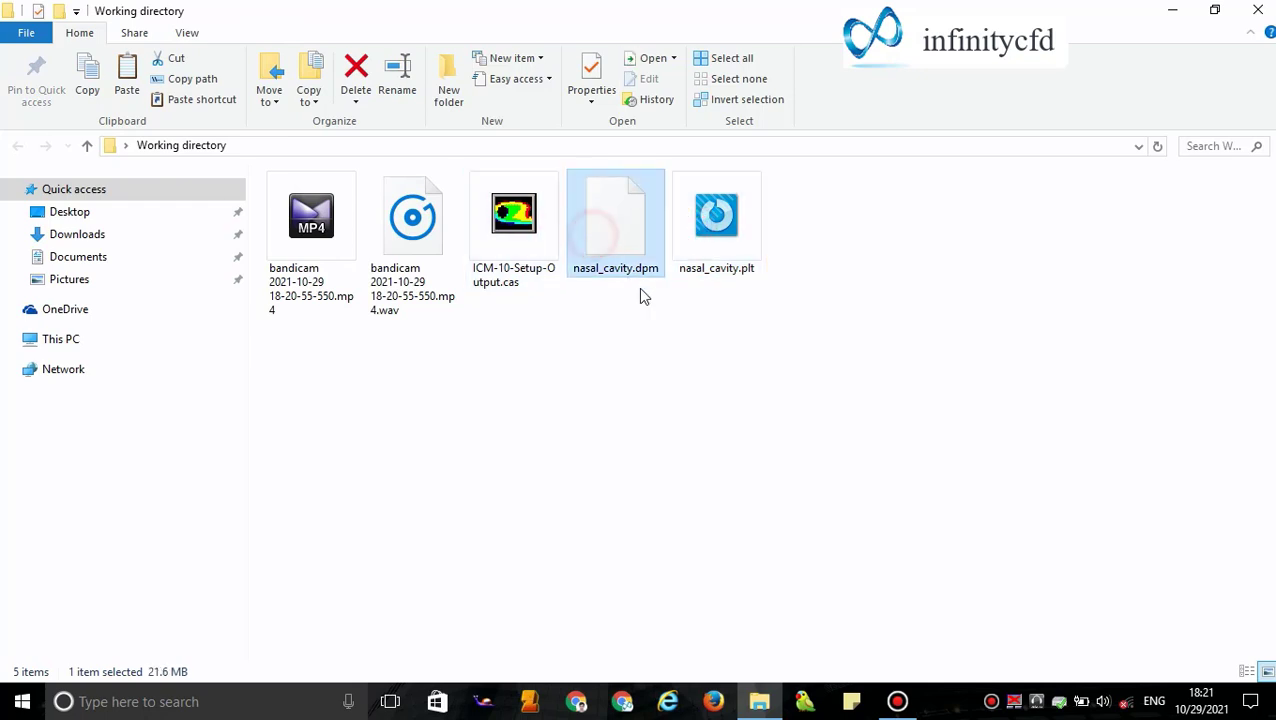
{"action": "right_click", "coordinate": [619, 237]}
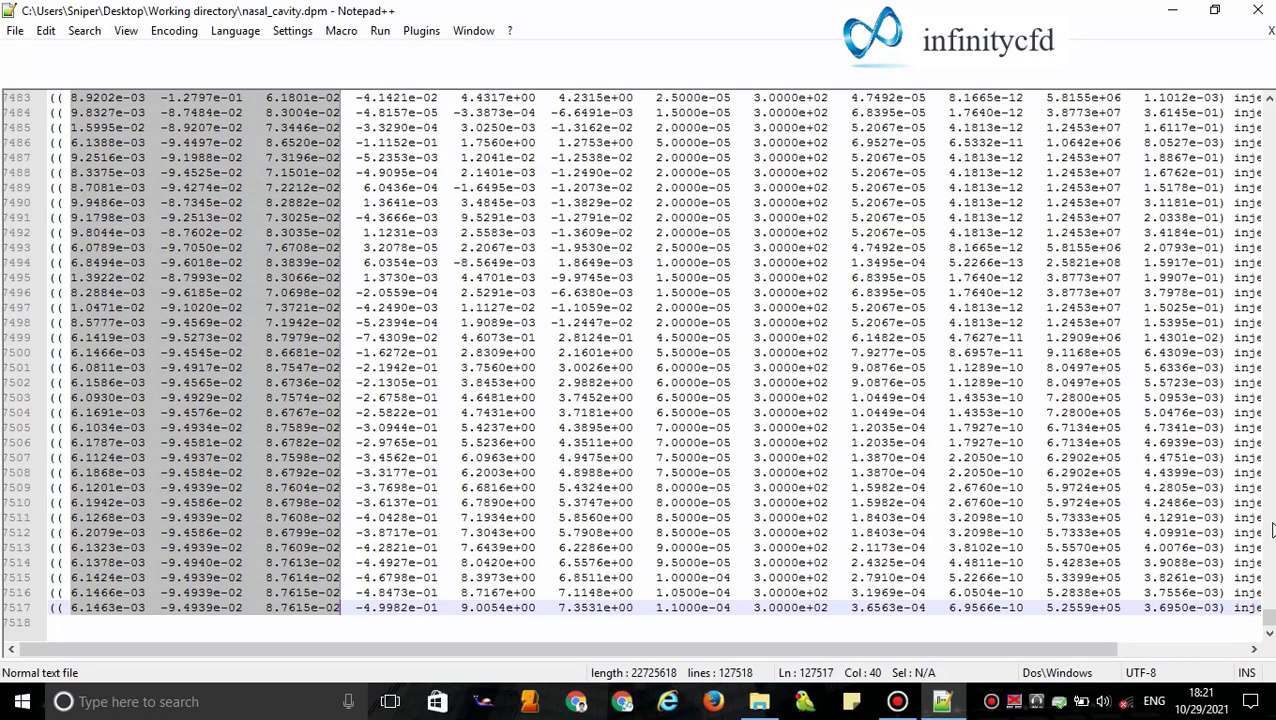
Step: Scroll to the end of nasal_cavity.dpm to view its particle data rows
{"action": "left_click_drag", "start_coordinate": [1268, 612], "coordinate": [1266, 160]}
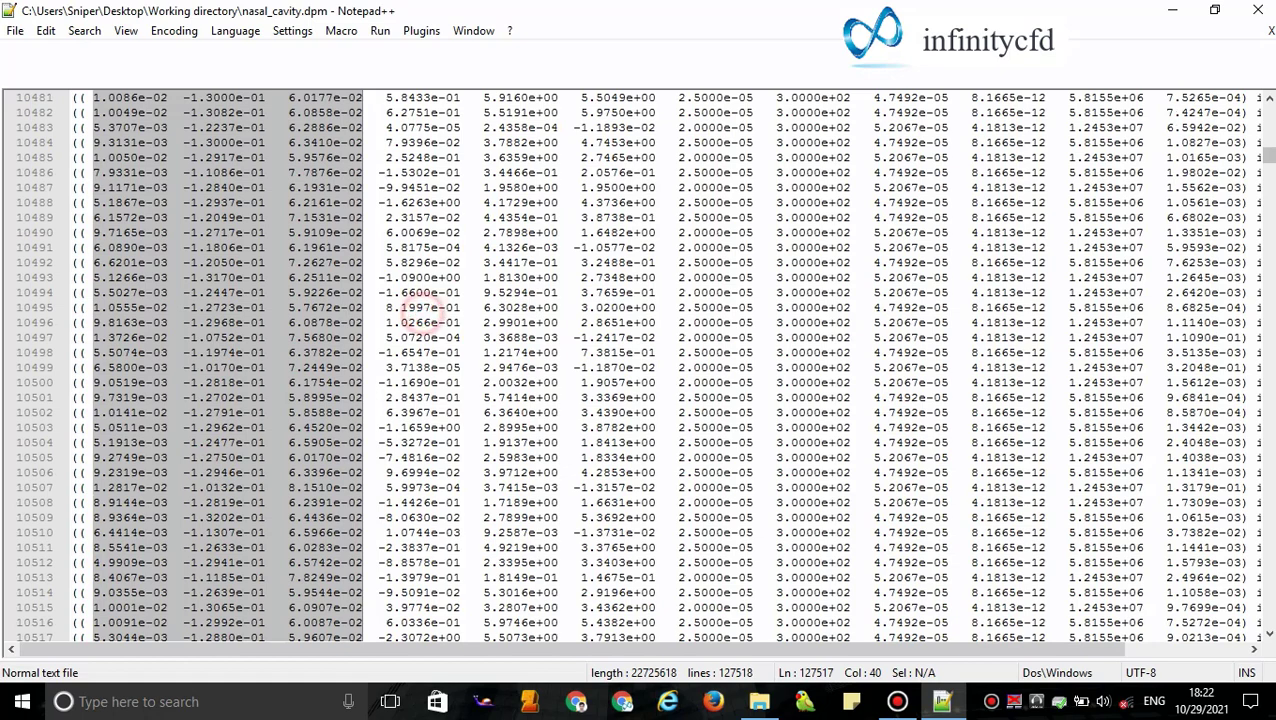
{"action": "left_click", "coordinate": [426, 307]}
{"action": "left_click_drag", "start_coordinate": [1268, 157], "coordinate": [1268, 100]}
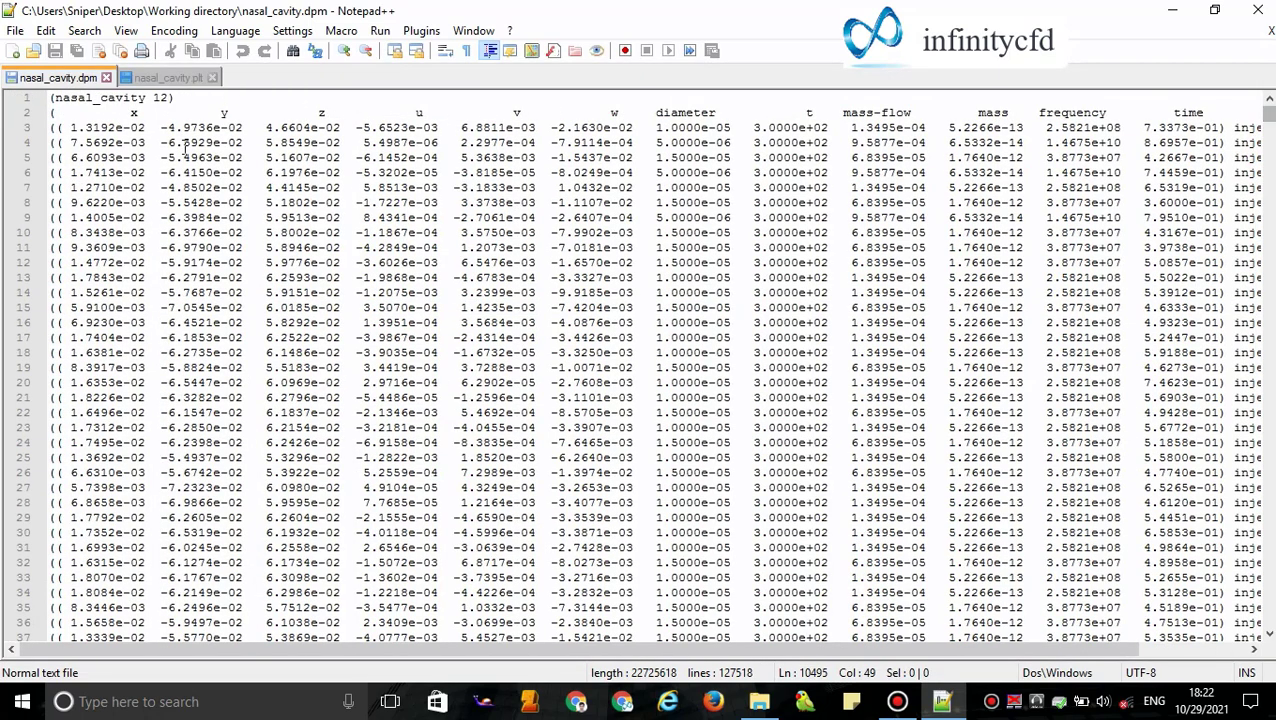
{"action": "left_click_drag", "start_coordinate": [64, 127], "coordinate": [60, 117]}
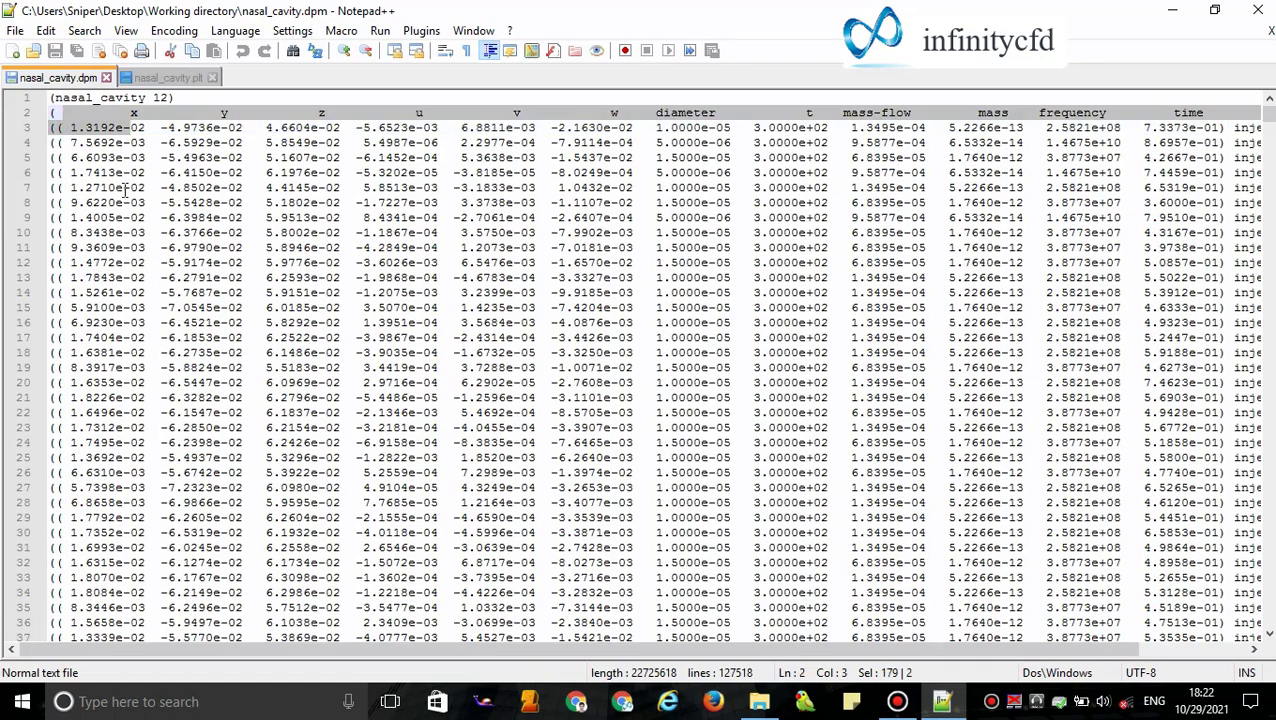
{"action": "left_click_drag", "start_coordinate": [387, 649], "coordinate": [505, 650]}
{"action": "scroll", "coordinate": [726, 614], "scroll_direction": "left", "scroll_amount": 3}
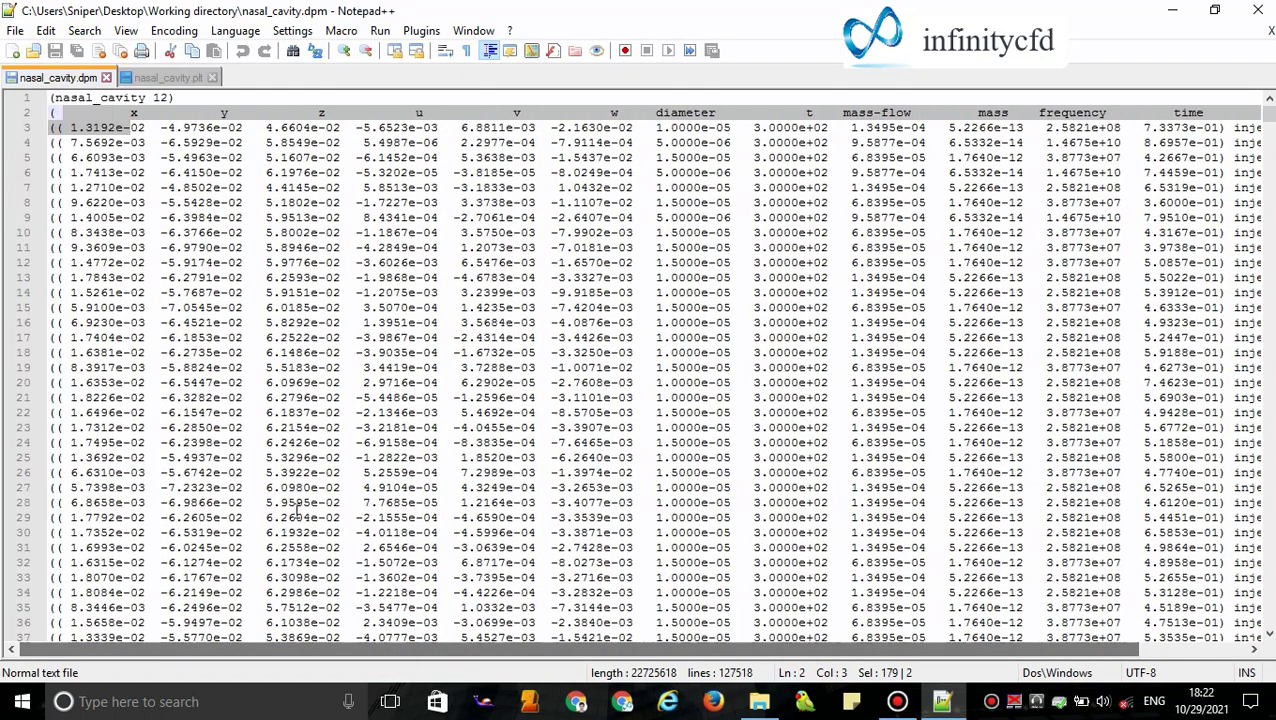
{"action": "left_click", "coordinate": [208, 370]}
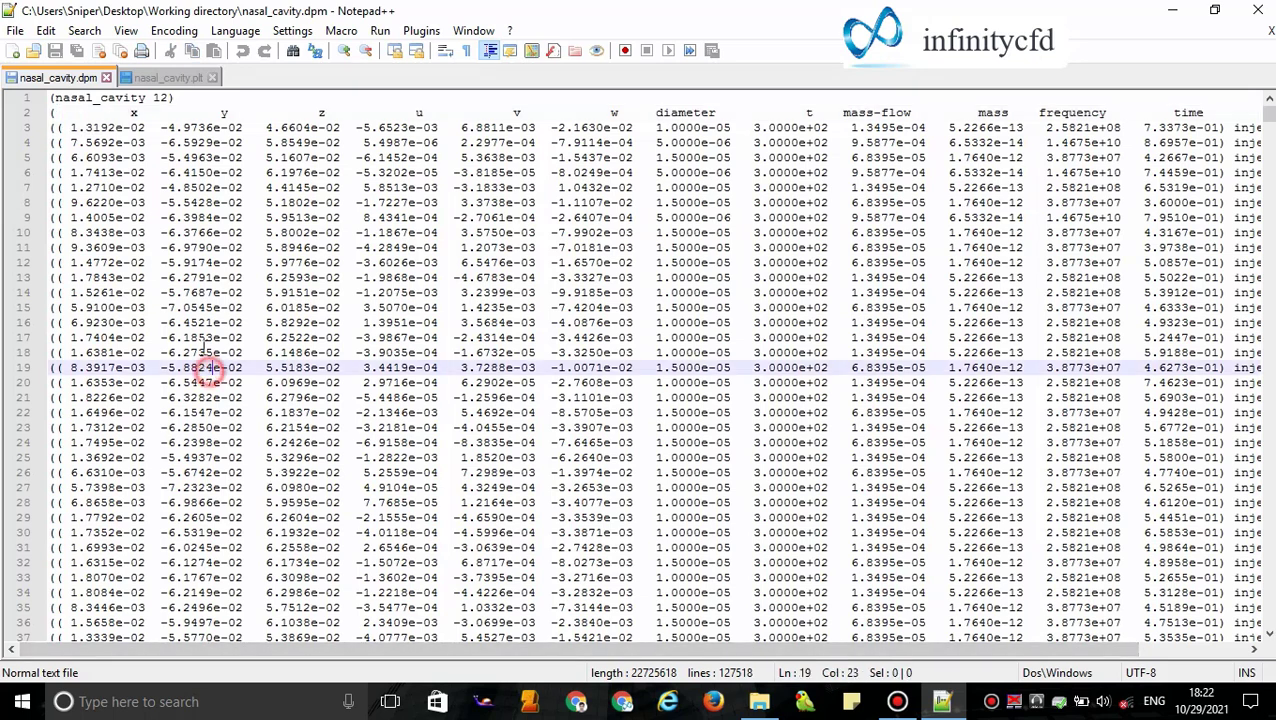
{"action": "left_click", "coordinate": [115, 115]}
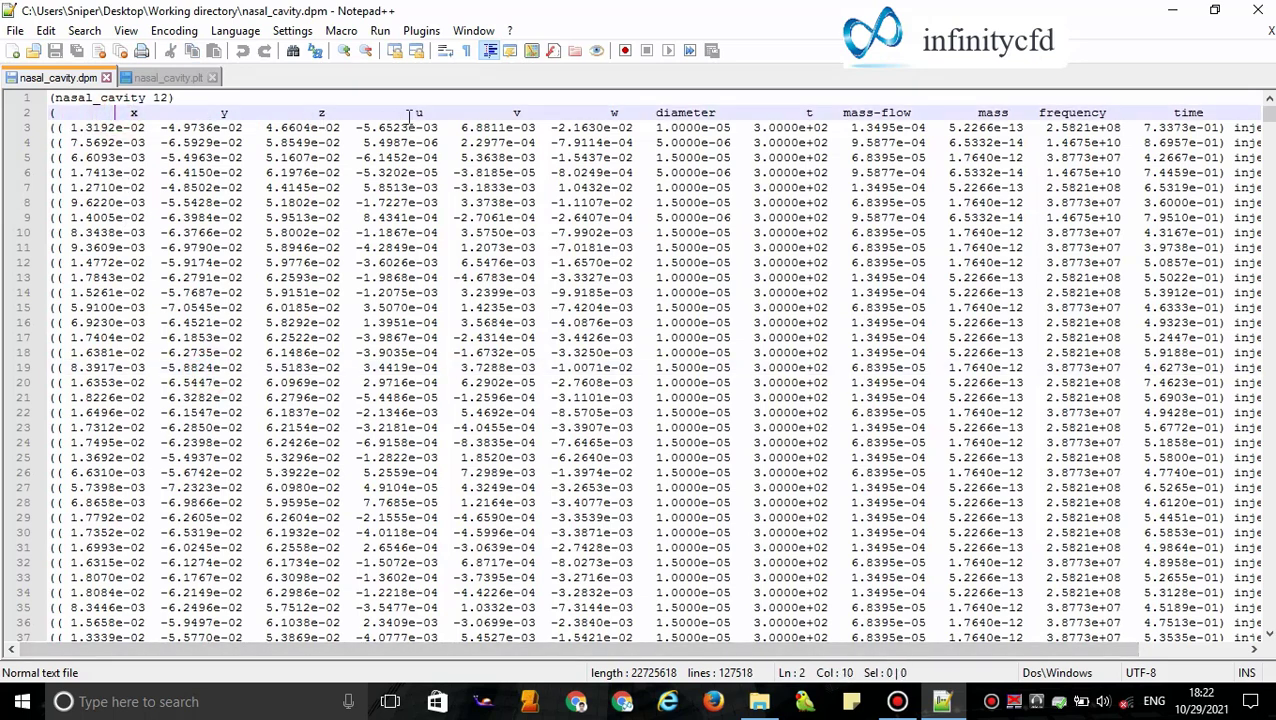
{"action": "left_click", "coordinate": [398, 652]}
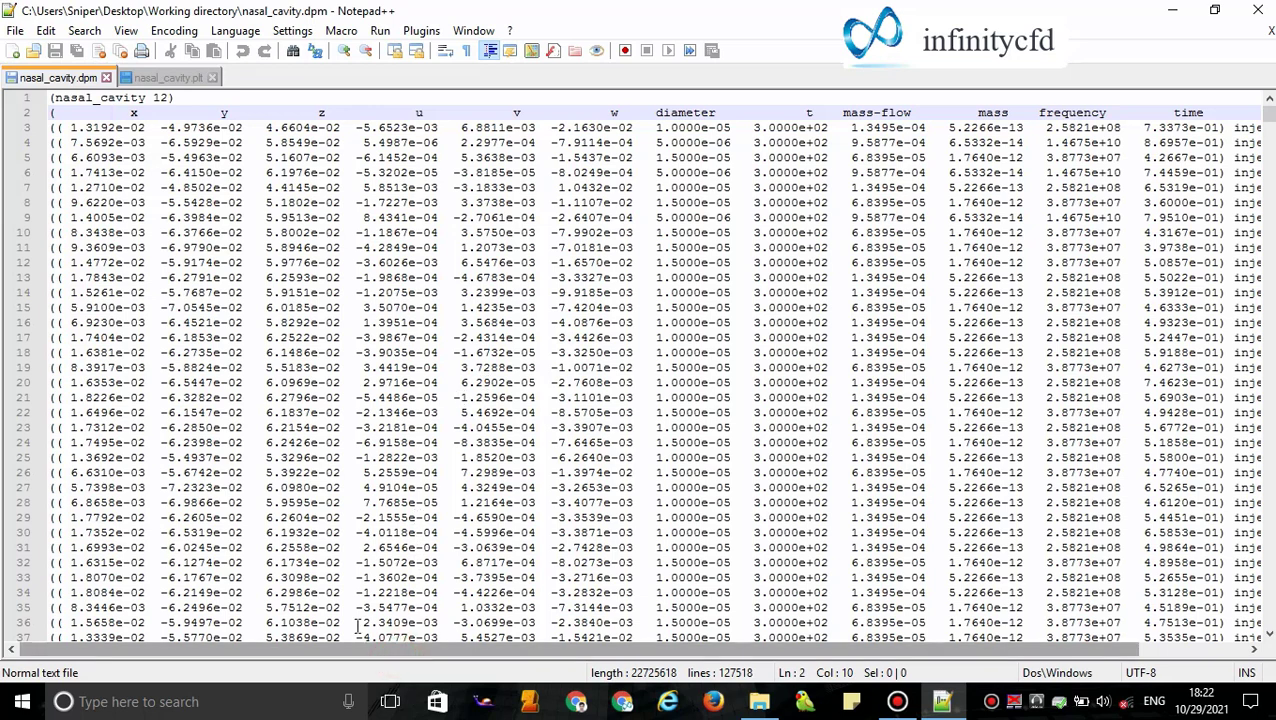
{"action": "left_click", "coordinate": [284, 398]}
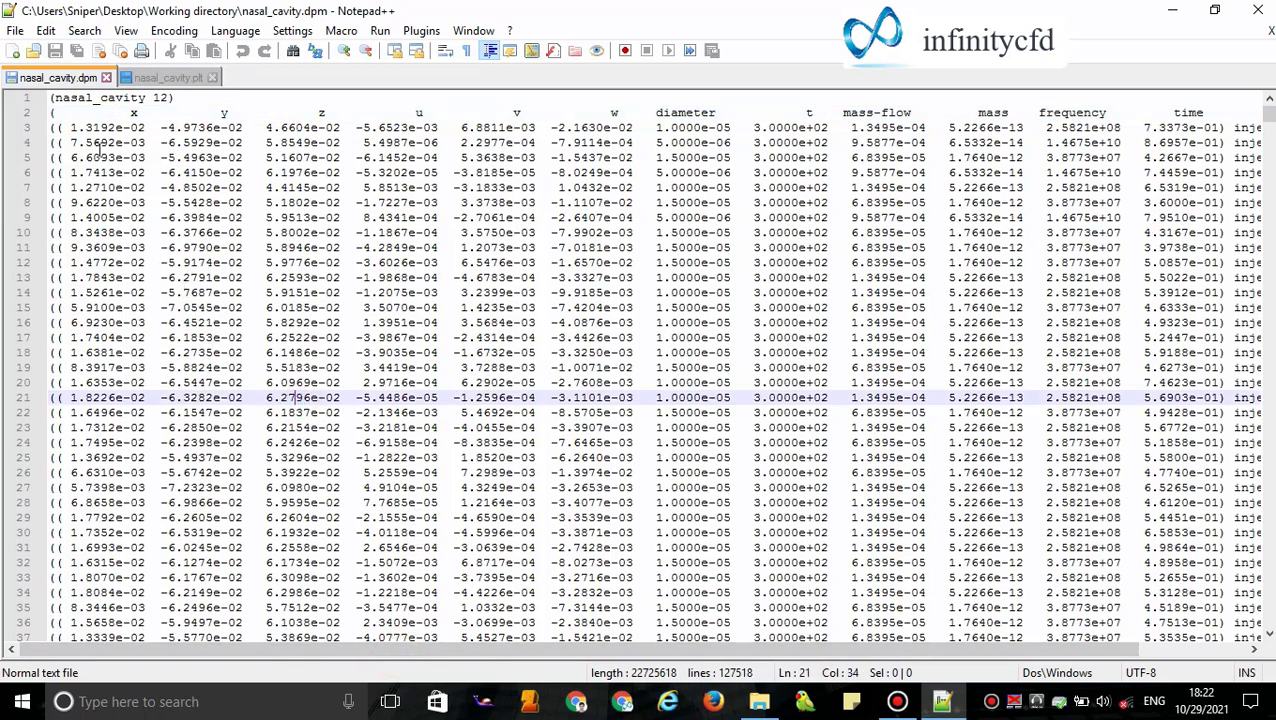
{"action": "left_click", "coordinate": [227, 123]}
{"action": "left_click", "coordinate": [297, 115]}
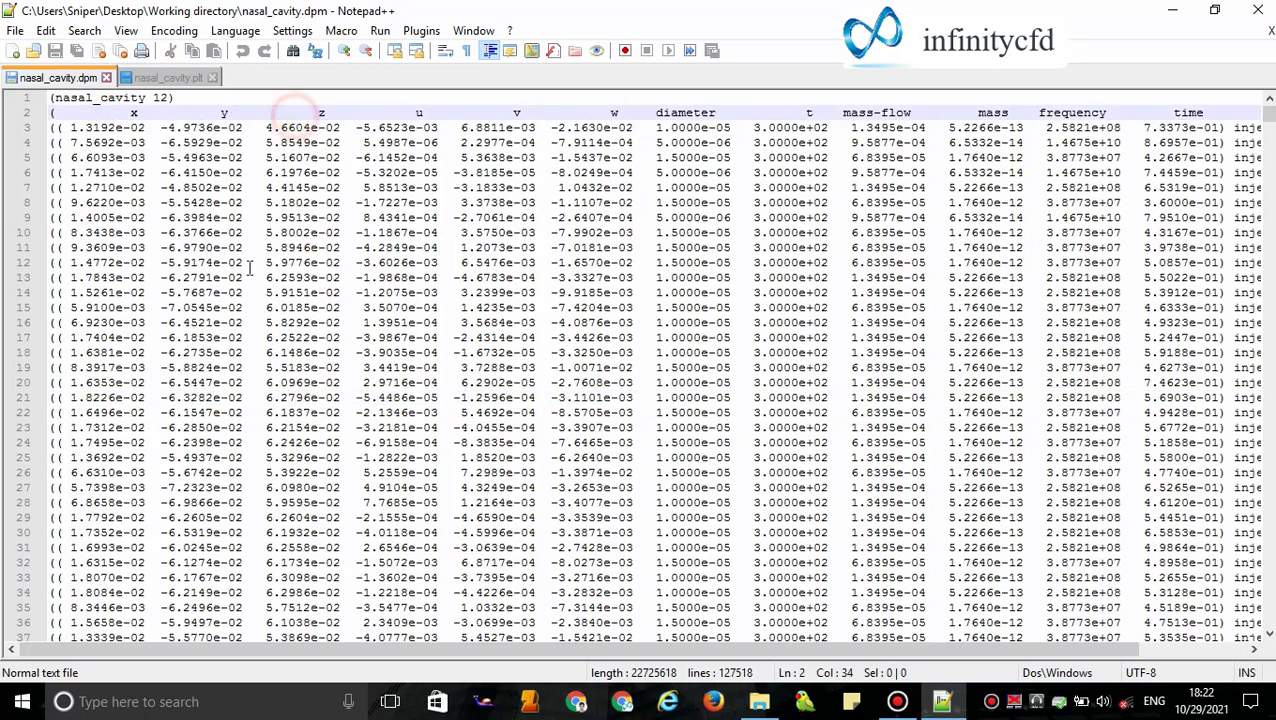
{"action": "left_click", "coordinate": [117, 158]}
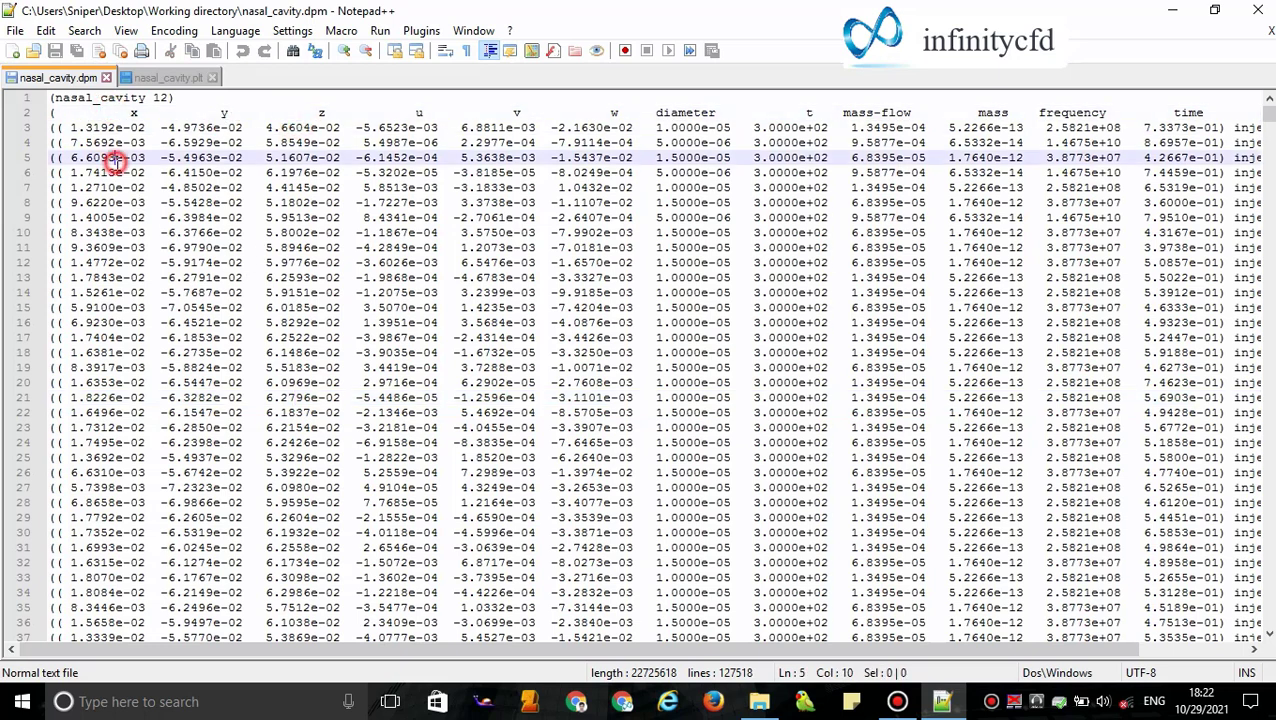
{"action": "left_click_drag", "start_coordinate": [70, 125], "coordinate": [140, 217]}
{"action": "left_click", "coordinate": [140, 217]}
{"action": "left_click", "coordinate": [63, 127]}
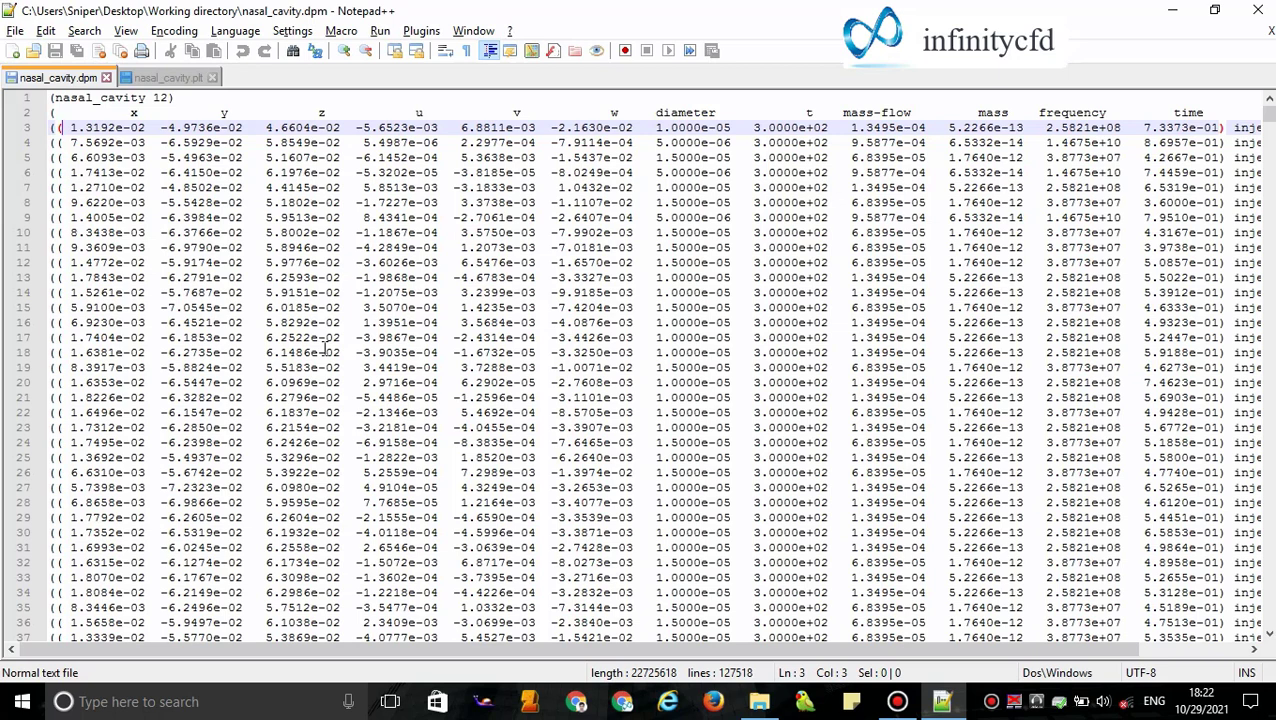
Step: Block-select the x, y, z coordinate columns from line 3 down to about line 36
{"action": "key", "text": "alt+shift+Right"}
{"action": "key", "text": "alt+shift+Right"}
{"action": "key", "text": "alt+shift+Right"}
{"action": "key", "text": "alt+shift+Right"}
{"action": "key", "text": "alt+shift+Right"}
{"action": "key", "text": "alt+shift+Right"}
{"action": "key", "text": "alt+shift+Right"}
{"action": "key", "text": "alt+shift+Right"}
{"action": "key", "text": "alt+shift+Right"}
{"action": "key", "text": "alt+shift+Right"}
{"action": "key", "text": "alt+shift+Right"}
{"action": "key", "text": "alt+shift+Right"}
{"action": "key", "text": "alt+shift+Right"}
{"action": "key", "text": "alt+shift+Right"}
{"action": "key", "text": "alt+shift+Right"}
{"action": "key", "text": "alt+shift+Right"}
{"action": "key", "text": "alt+shift+Right"}
{"action": "key", "text": "alt+shift+Right"}
{"action": "key", "text": "alt+shift+Right"}
{"action": "key", "text": "alt+shift+Right"}
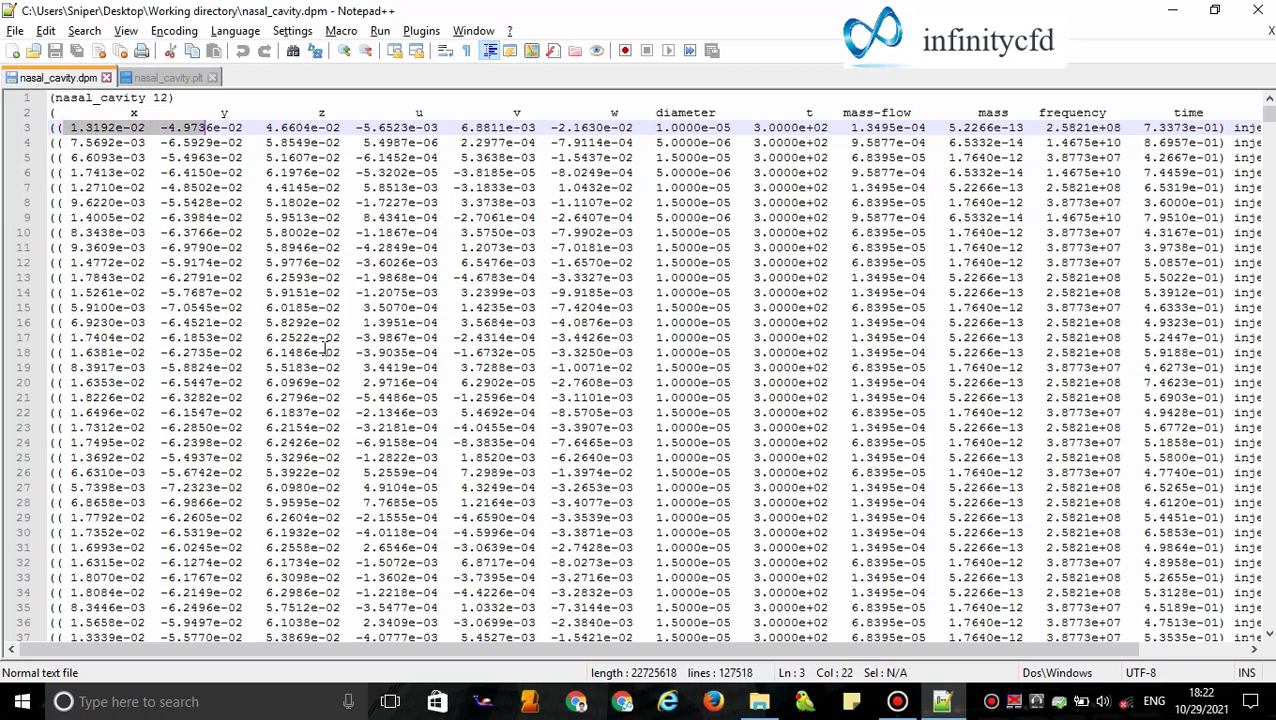
{"action": "key", "text": "alt+shift+Right"}
{"action": "key", "text": "alt+shift+Right"}
{"action": "key", "text": "alt+shift+Right"}
{"action": "key", "text": "alt+shift+Right"}
{"action": "key", "text": "alt+shift+Right"}
{"action": "key", "text": "alt+shift+Right"}
{"action": "key", "text": "alt+shift+Right"}
{"action": "key", "text": "alt+shift+Right"}
{"action": "key", "text": "alt+shift+Right"}
{"action": "key", "text": "alt+shift+Right"}
{"action": "key", "text": "alt+shift+Right"}
{"action": "key", "text": "alt+shift+Right"}
{"action": "key", "text": "alt+shift+Right"}
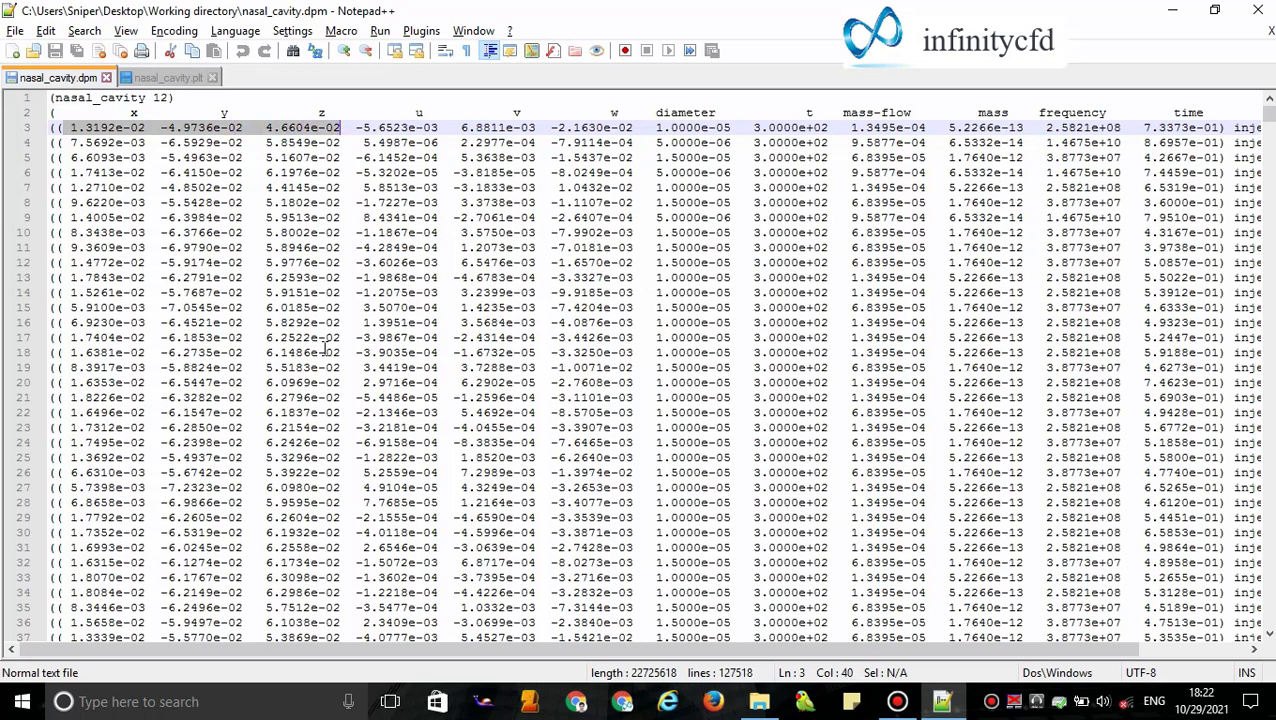
{"action": "key", "text": "alt+shift+Down"}
{"action": "key", "text": "alt+shift+Down"}
{"action": "key", "text": "alt+shift+Down"}
{"action": "key", "text": "alt+shift+Down"}
{"action": "key", "text": "alt+shift+Down"}
{"action": "key", "text": "alt+shift+Down"}
{"action": "key", "text": "alt+shift+Down"}
{"action": "key", "text": "alt+shift+Down"}
{"action": "key", "text": "alt+shift+Down"}
{"action": "key", "text": "alt+shift+Down"}
{"action": "key", "text": "alt+shift+Down"}
{"action": "key", "text": "alt+shift+Down"}
{"action": "key", "text": "alt+shift+Down"}
{"action": "key", "text": "alt+shift+Down"}
{"action": "key", "text": "alt+shift+Down"}
{"action": "key", "text": "alt+shift+Down"}
{"action": "key", "text": "alt+shift+Down"}
{"action": "key", "text": "alt+shift+Down"}
{"action": "key", "text": "alt+shift+Down"}
{"action": "key", "text": "alt+shift+Down"}
{"action": "key", "text": "alt+shift+Down"}
{"action": "key", "text": "alt+shift+Down"}
{"action": "key", "text": "alt+shift+Down"}
{"action": "key", "text": "alt+shift+Down"}
{"action": "key", "text": "alt+shift+Down"}
{"action": "key", "text": "alt+shift+Down"}
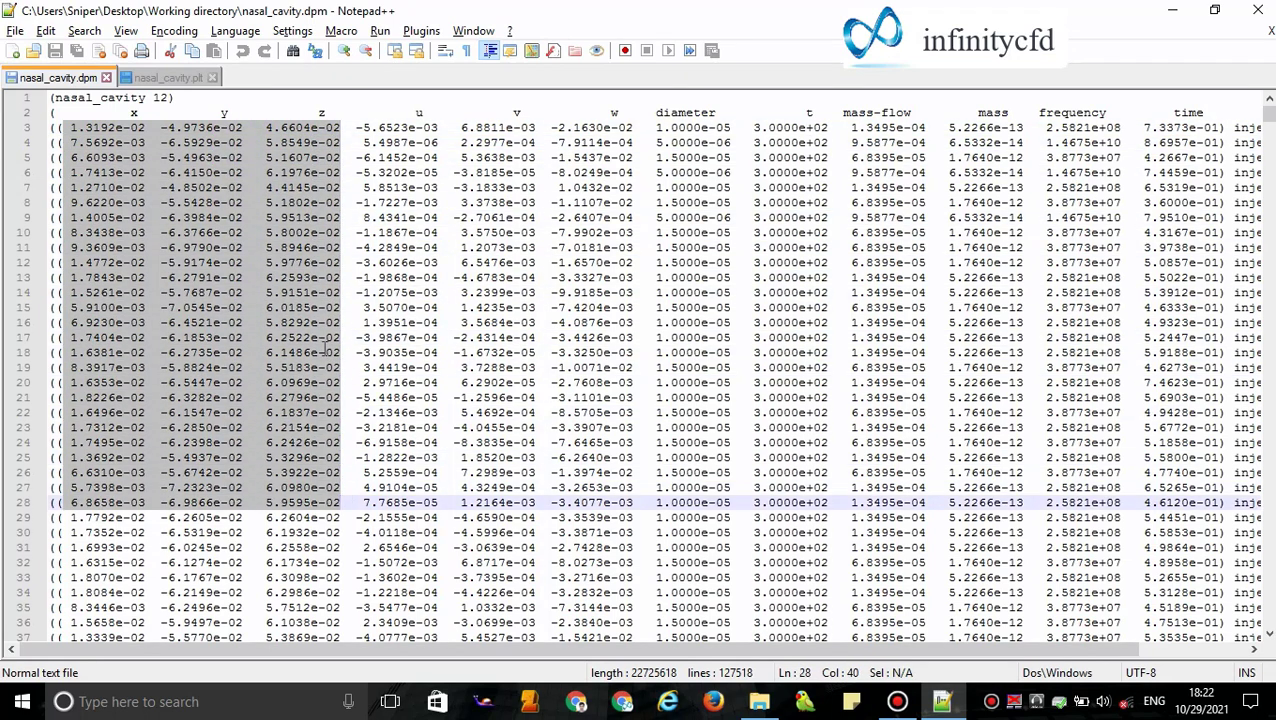
{"action": "key", "text": "alt+shift+Down"}
{"action": "key", "text": "alt+shift+Down"}
{"action": "key", "text": "alt+shift+Down"}
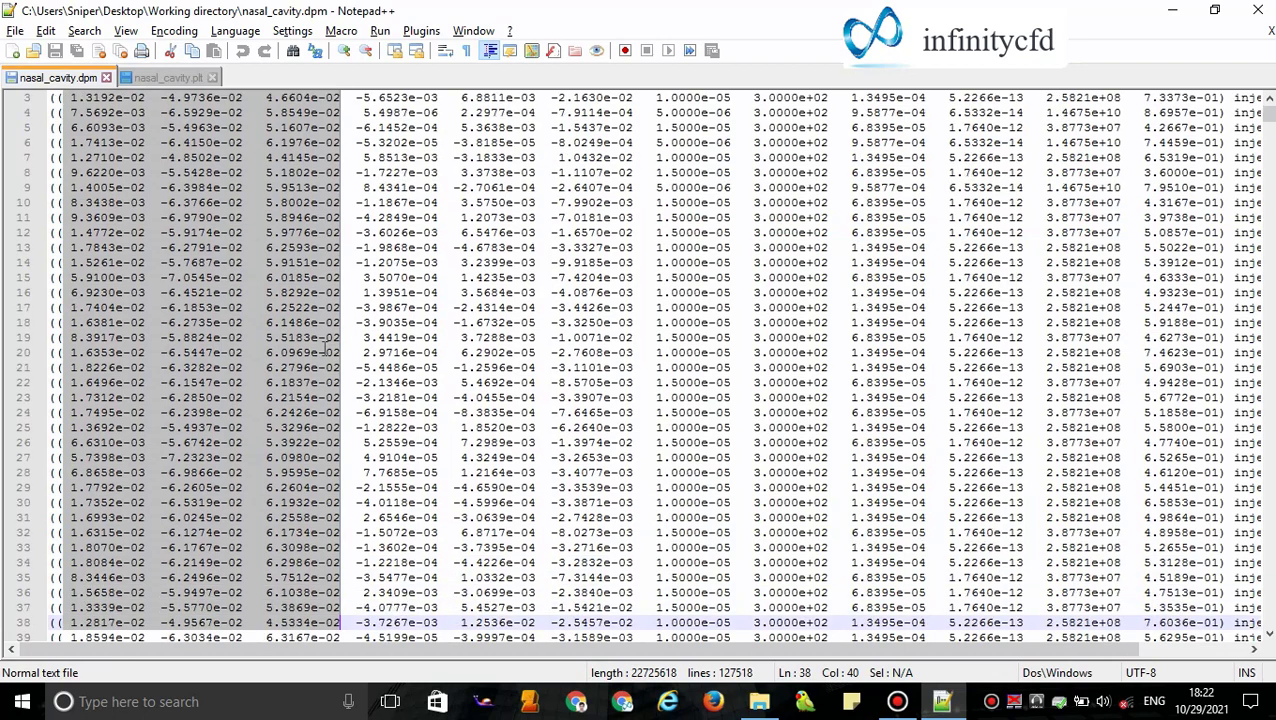
{"action": "key", "text": "alt+shift+Up"}
{"action": "key", "text": "alt+shift+Up"}
{"action": "key", "text": "alt+shift+Down"}
{"action": "key", "text": "alt+shift+Down"}
{"action": "key", "text": "alt+shift+Down"}
{"action": "key", "text": "alt+shift+Down"}
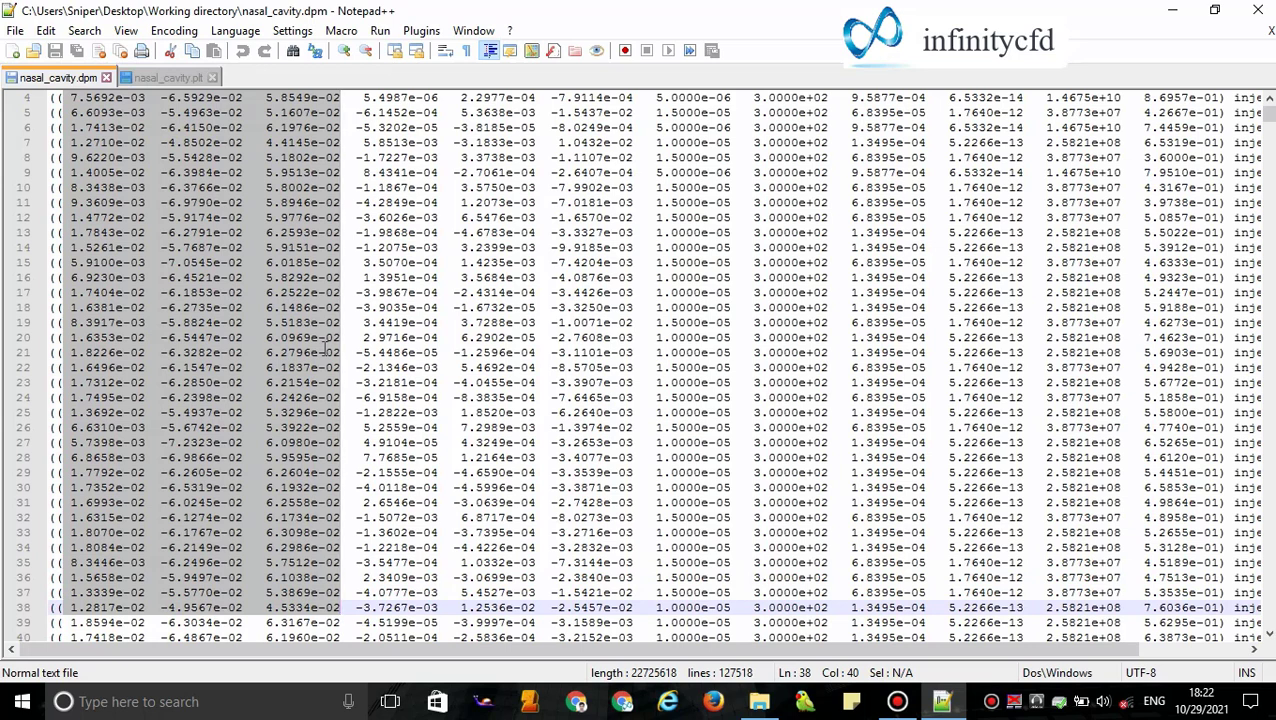
{"action": "scroll", "coordinate": [338, 338], "scroll_direction": "up", "scroll_amount": 1}
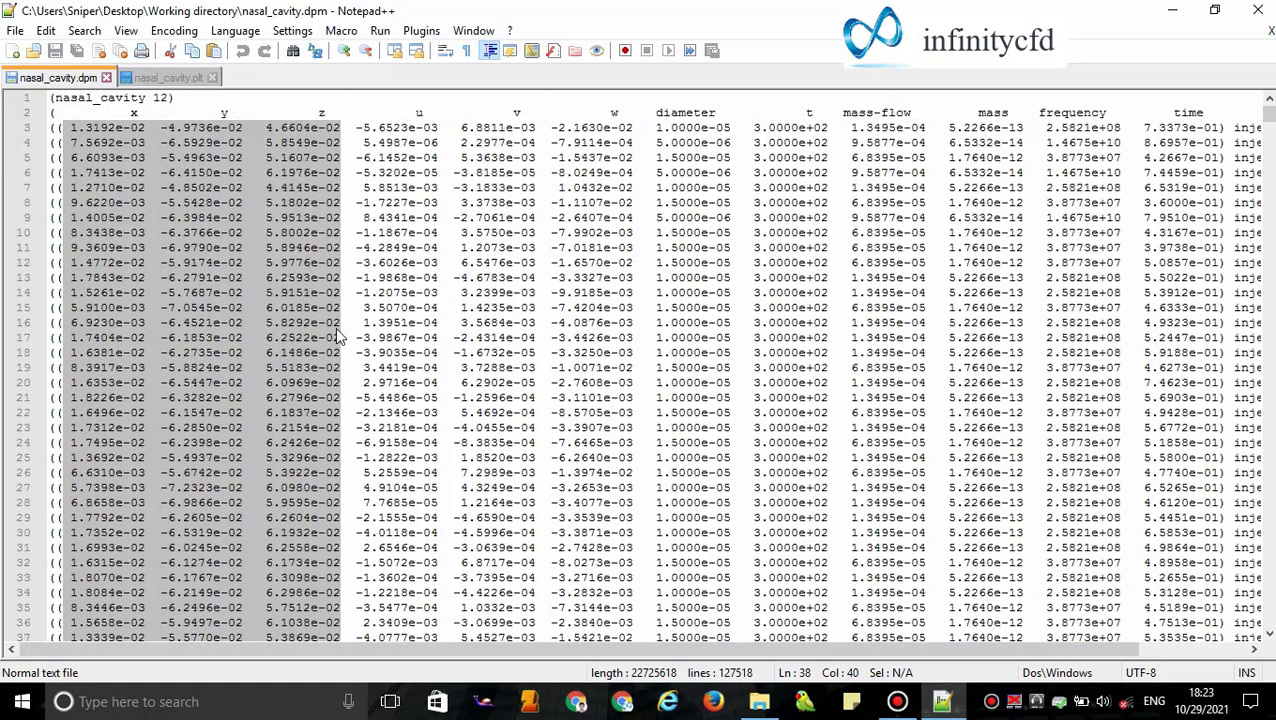
Step: Minimize Notepad++ and open nasal_cavity.plt in Notepad++ from Explorer
{"action": "left_click", "coordinate": [1172, 18]}
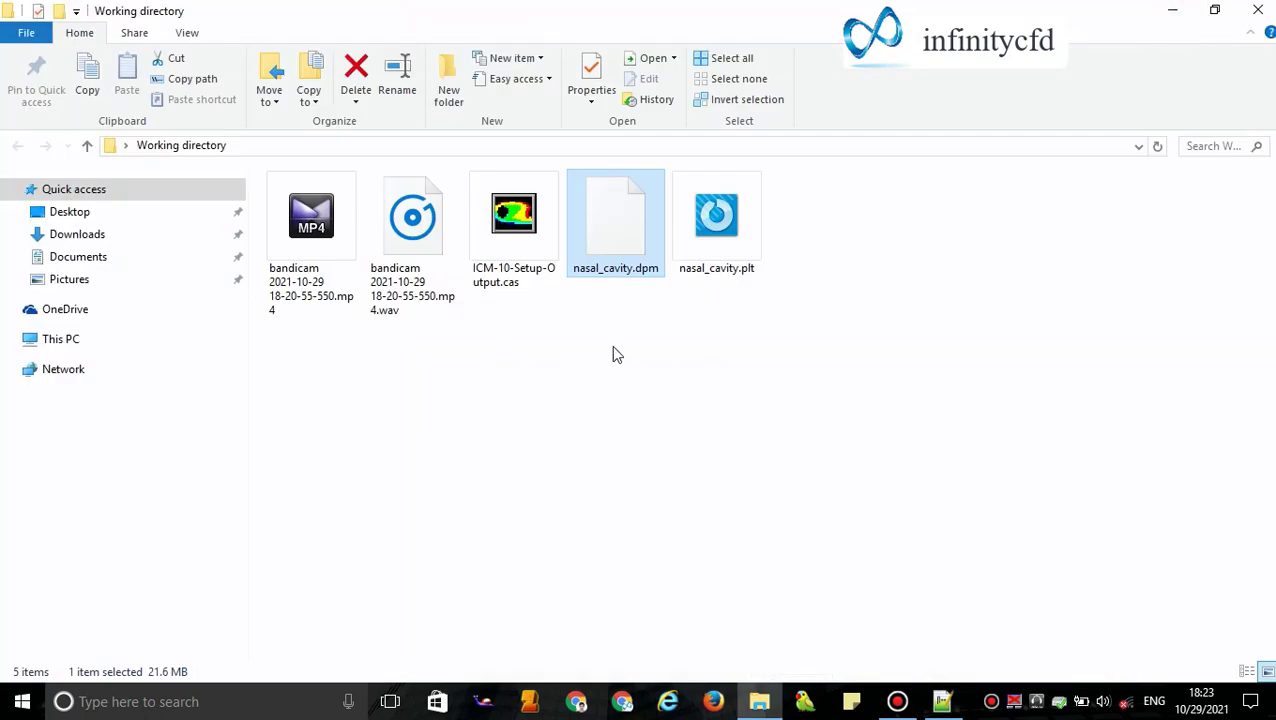
{"action": "right_click", "coordinate": [700, 258]}
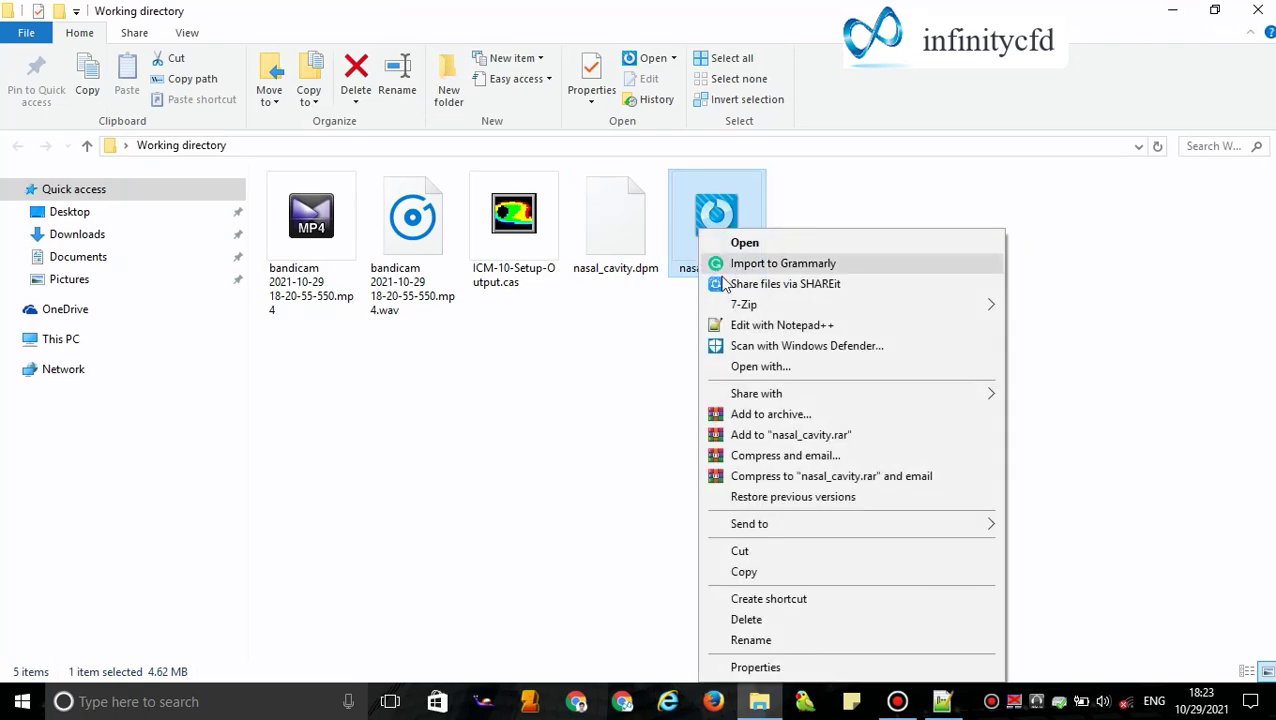
{"action": "left_click", "coordinate": [762, 328]}
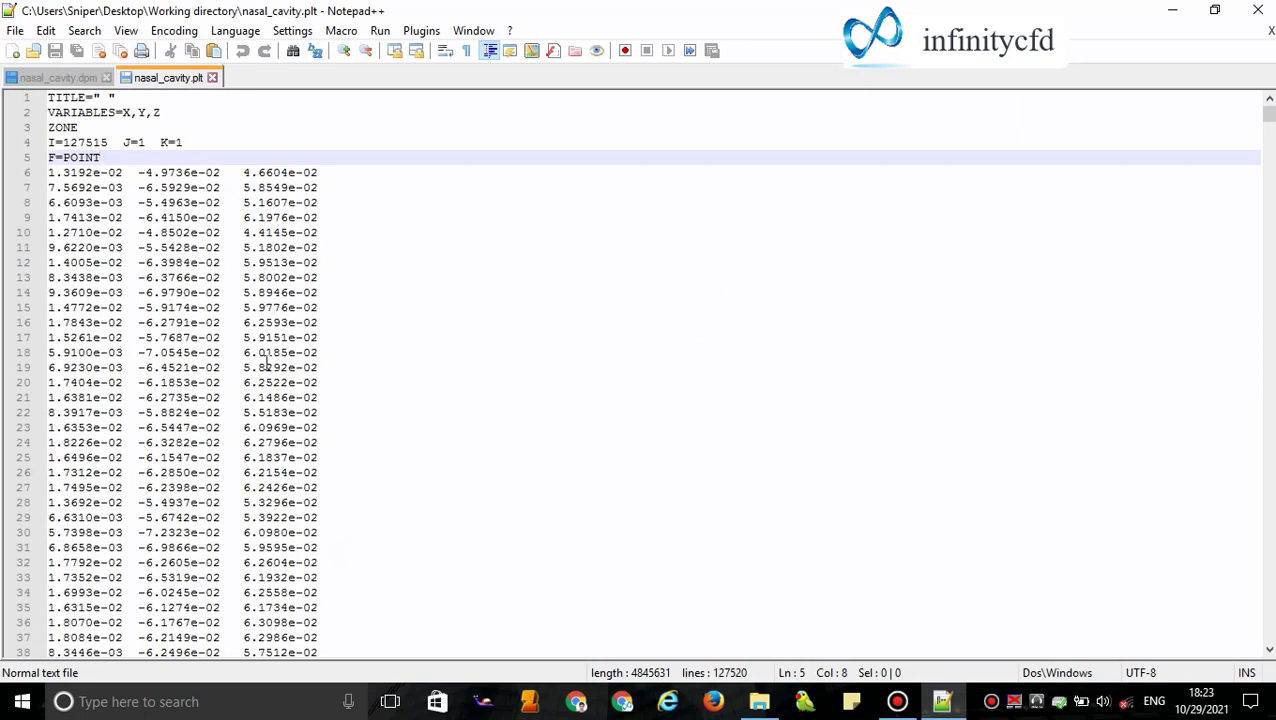
Step: Delete all coordinate rows in nasal_cavity.plt from line 6 to the end of the file
{"action": "left_click", "coordinate": [145, 292]}
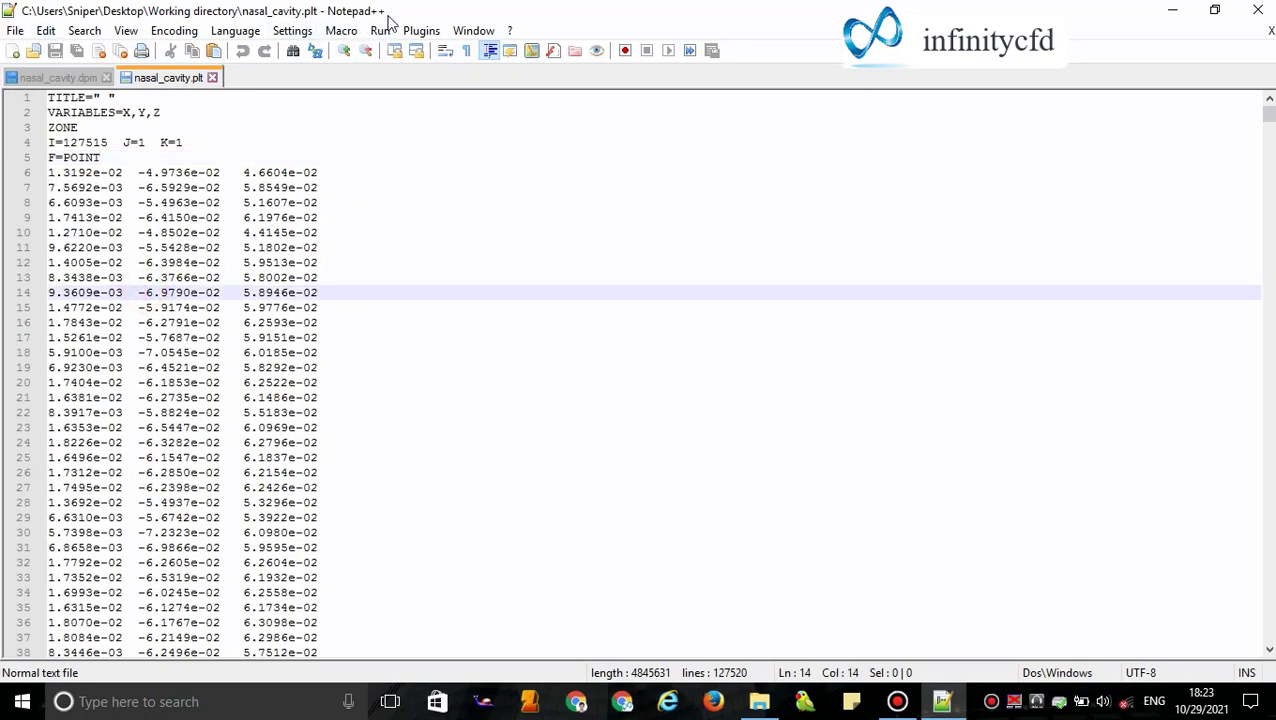
{"action": "left_click", "coordinate": [120, 277]}
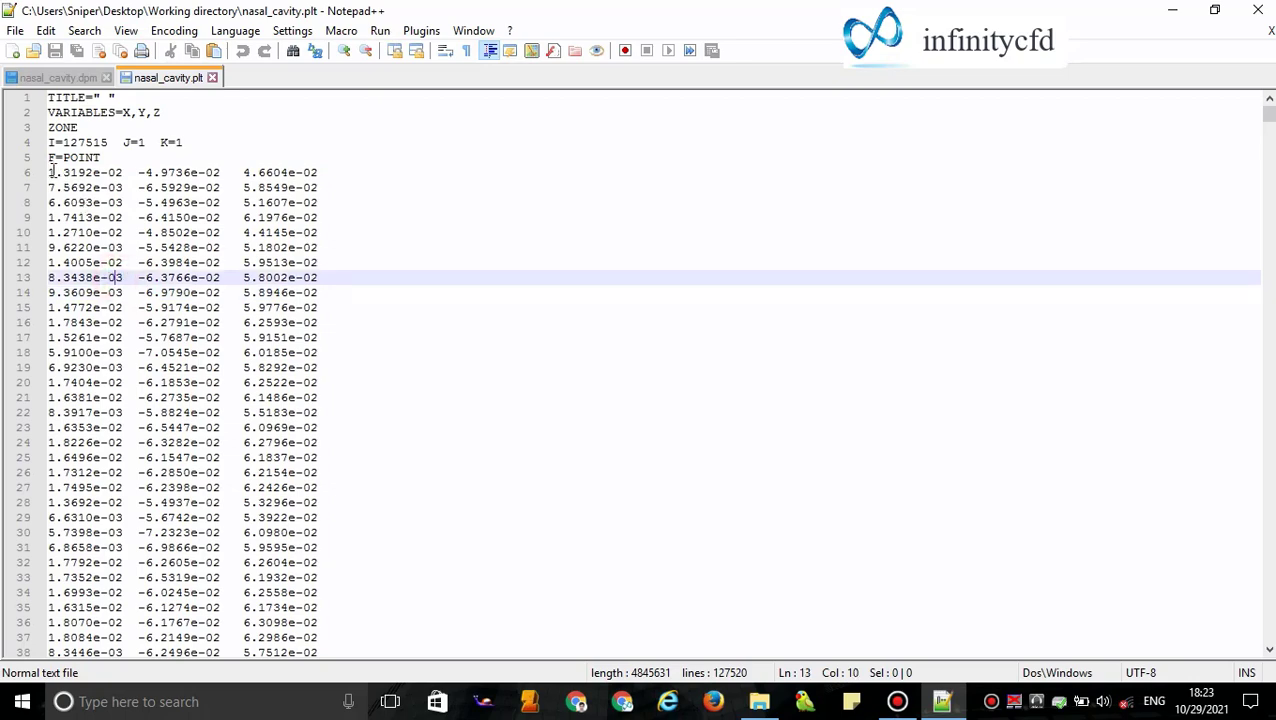
{"action": "left_click_drag", "start_coordinate": [48, 172], "coordinate": [280, 502]}
{"action": "key", "text": "ctrl+c"}
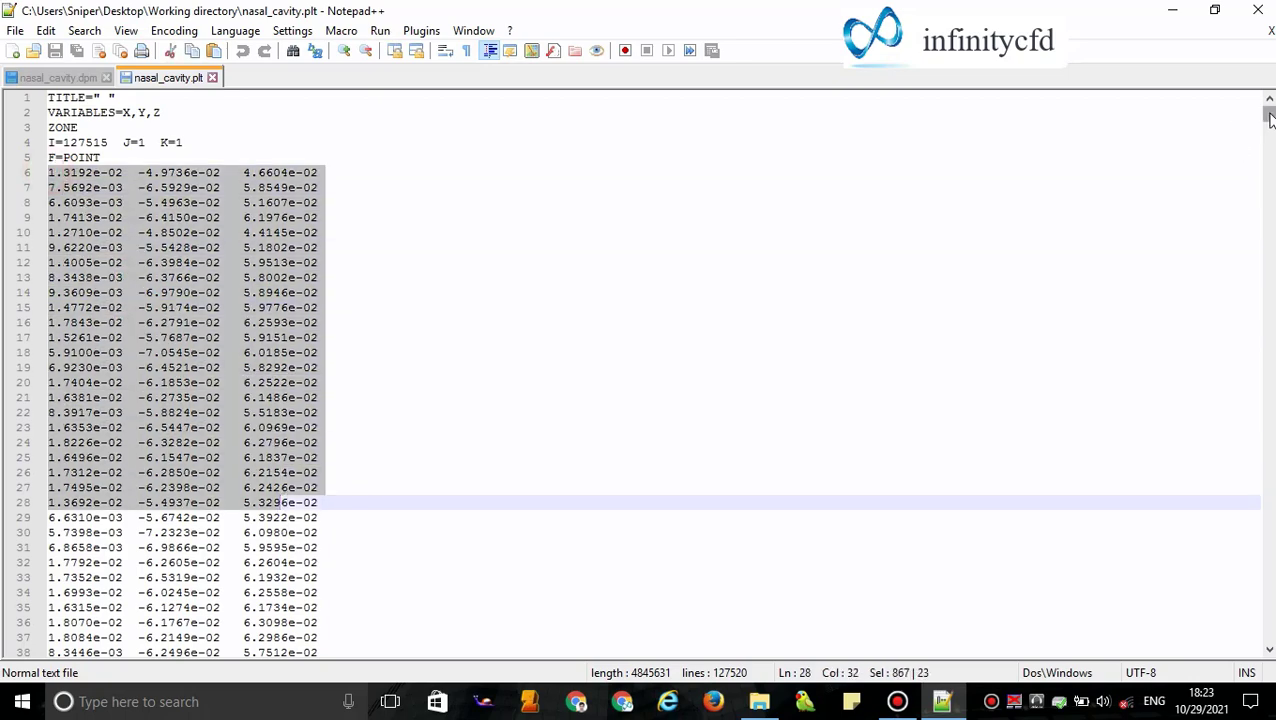
{"action": "left_click_drag", "start_coordinate": [1268, 114], "coordinate": [1250, 642]}
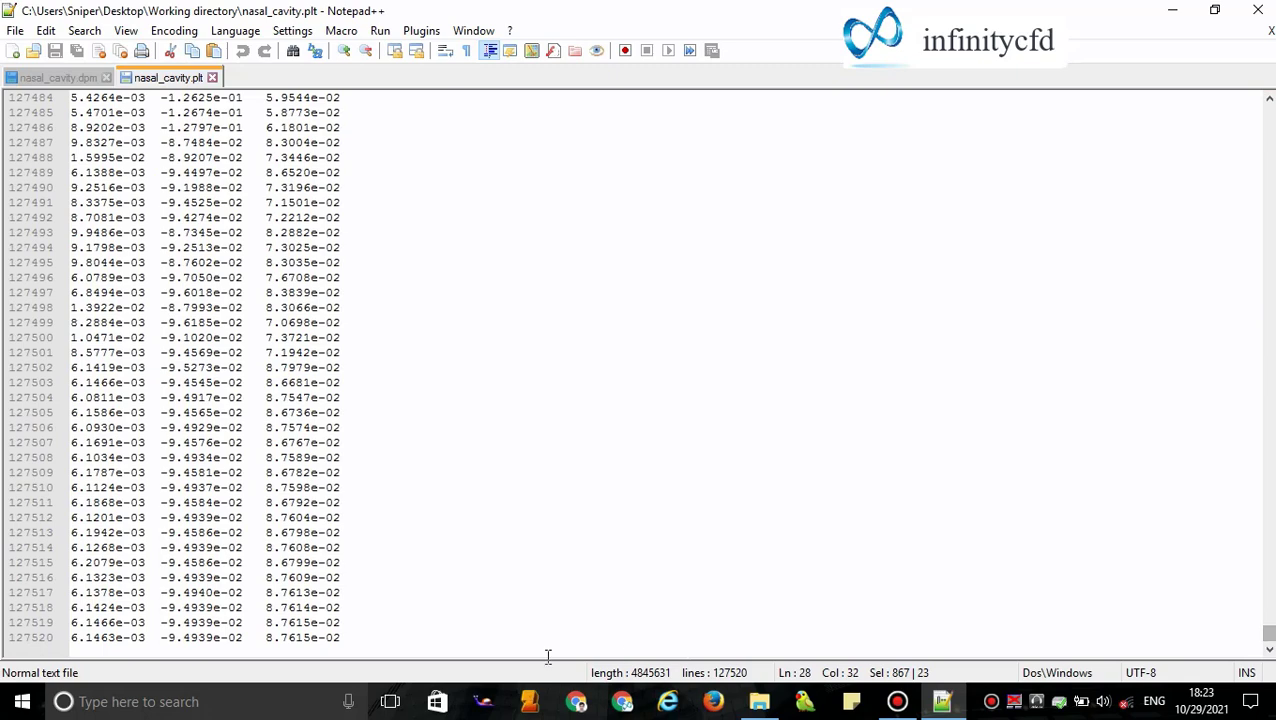
{"action": "left_click", "coordinate": [345, 636], "text": "shift"}
{"action": "key", "text": "Delete"}
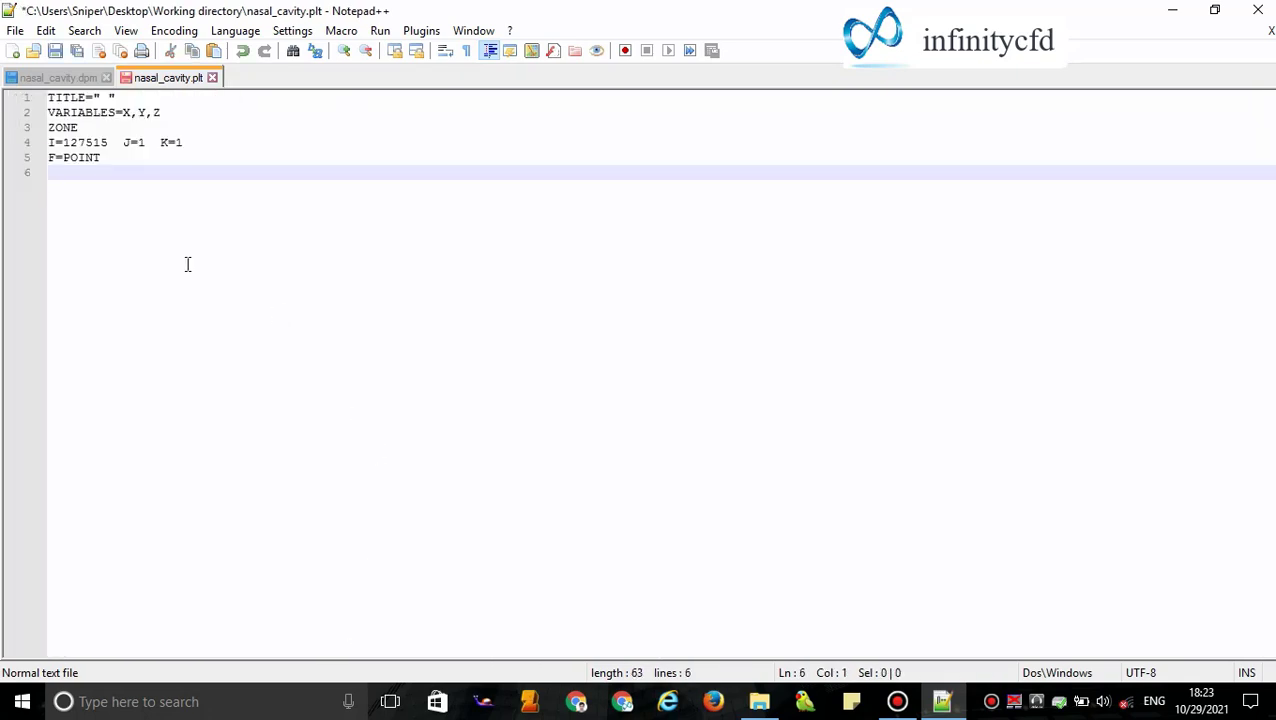
Step: Remove the 127515 point count after I=, save the file, and close nasal_cavity.dpm
{"action": "left_click_drag", "start_coordinate": [107, 142], "coordinate": [70, 142]}
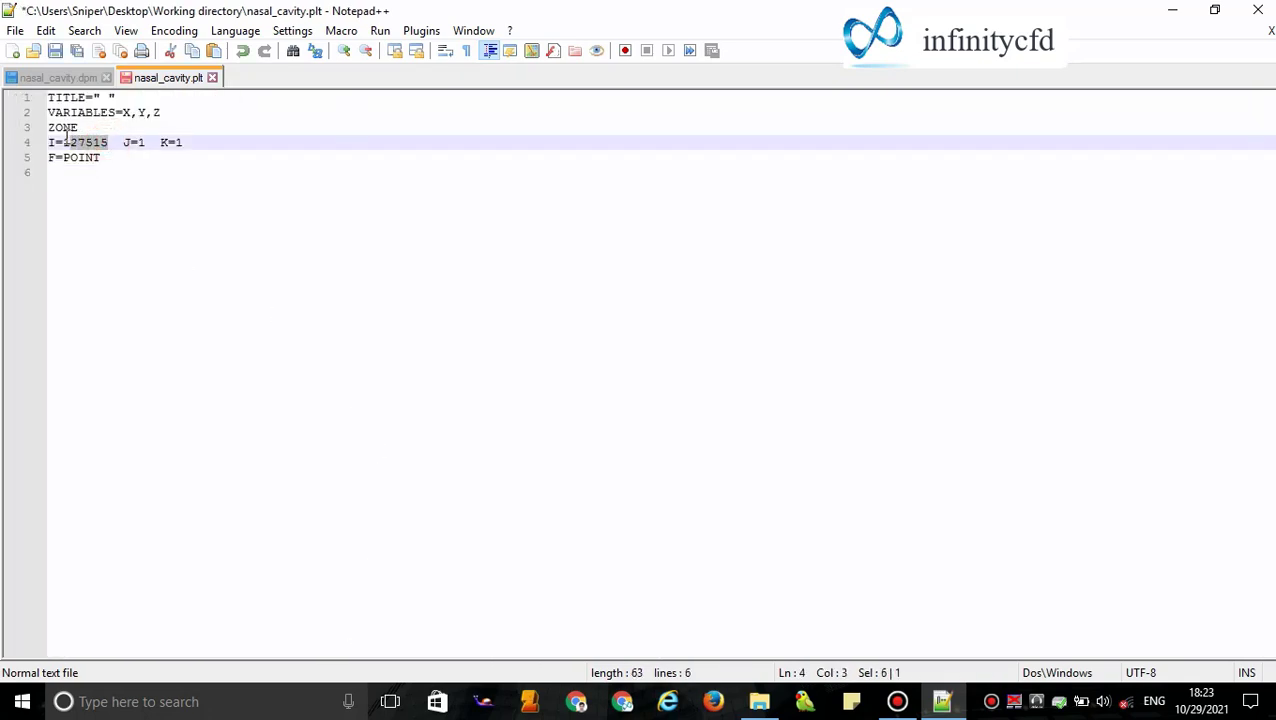
{"action": "key", "text": "Delete"}
{"action": "left_click", "coordinate": [169, 184]}
{"action": "key", "text": "ctrl+s"}
{"action": "left_click", "coordinate": [106, 77]}
{"action": "left_click", "coordinate": [171, 205]}
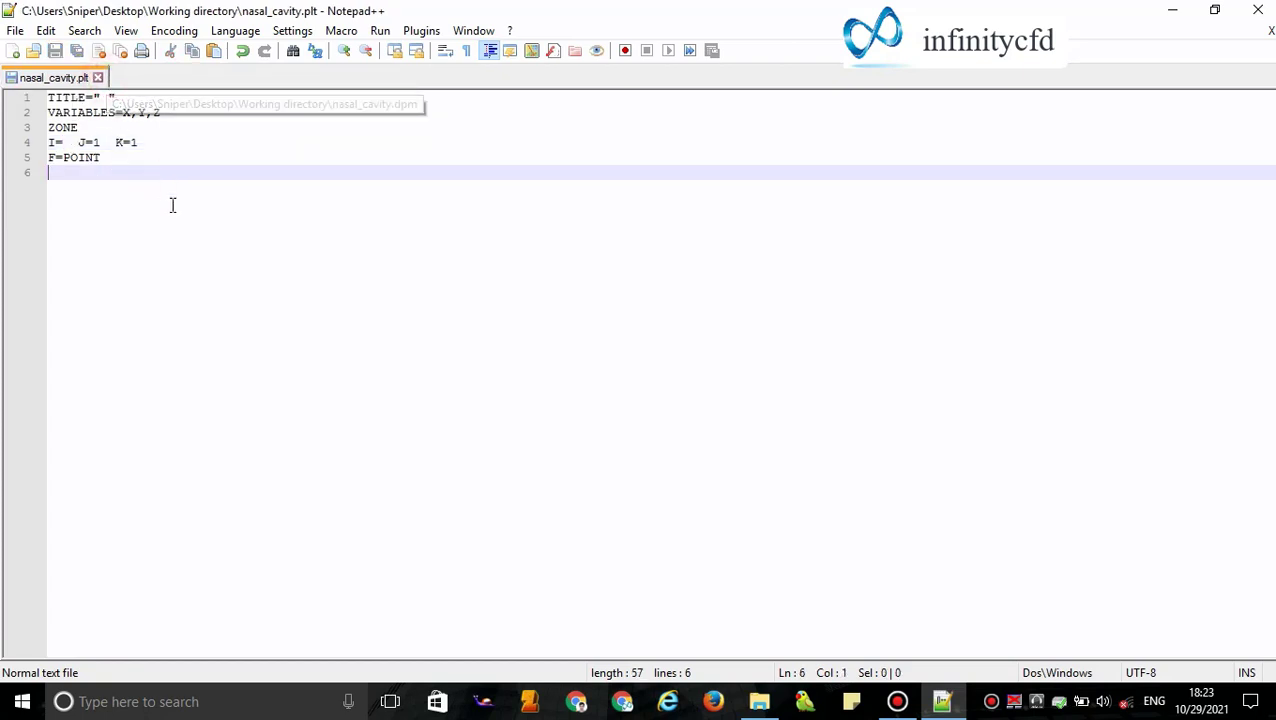
Step: Paste the copied x, y, z coordinate rows into nasal_cavity.plt starting at line 6
{"action": "left_click", "coordinate": [72, 176]}
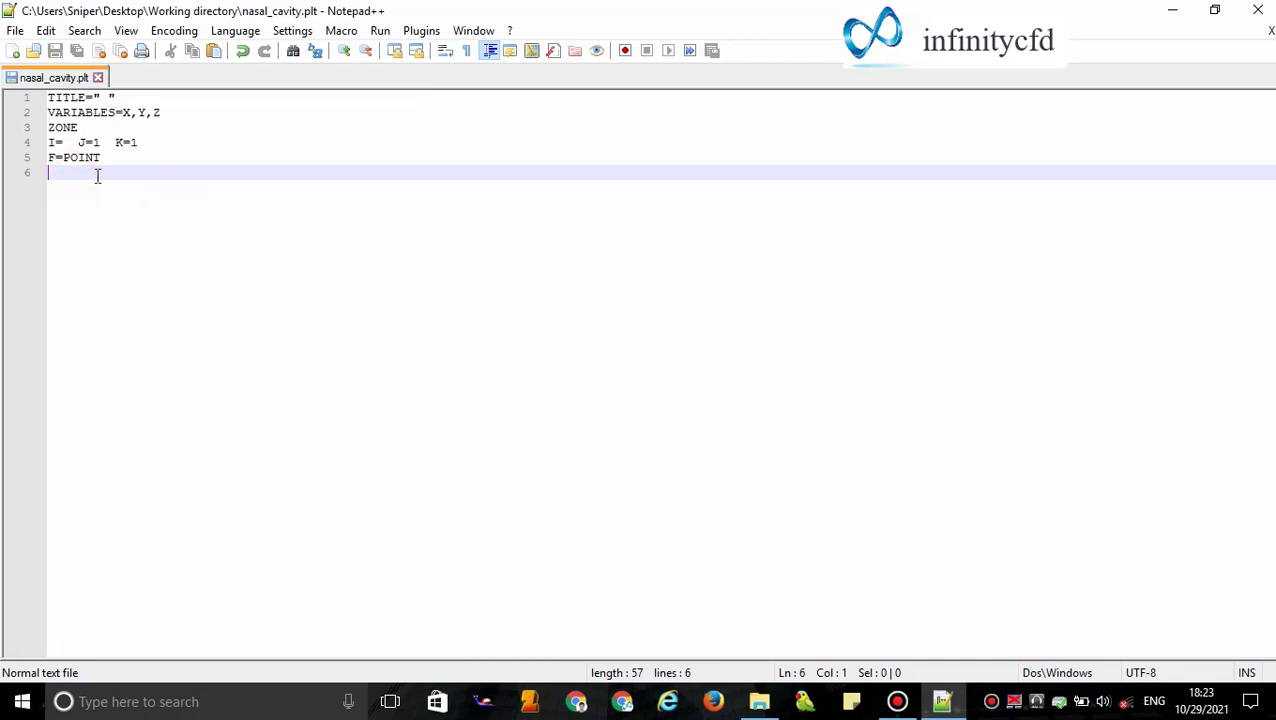
{"action": "left_click", "coordinate": [96, 175]}
{"action": "left_click", "coordinate": [64, 143]}
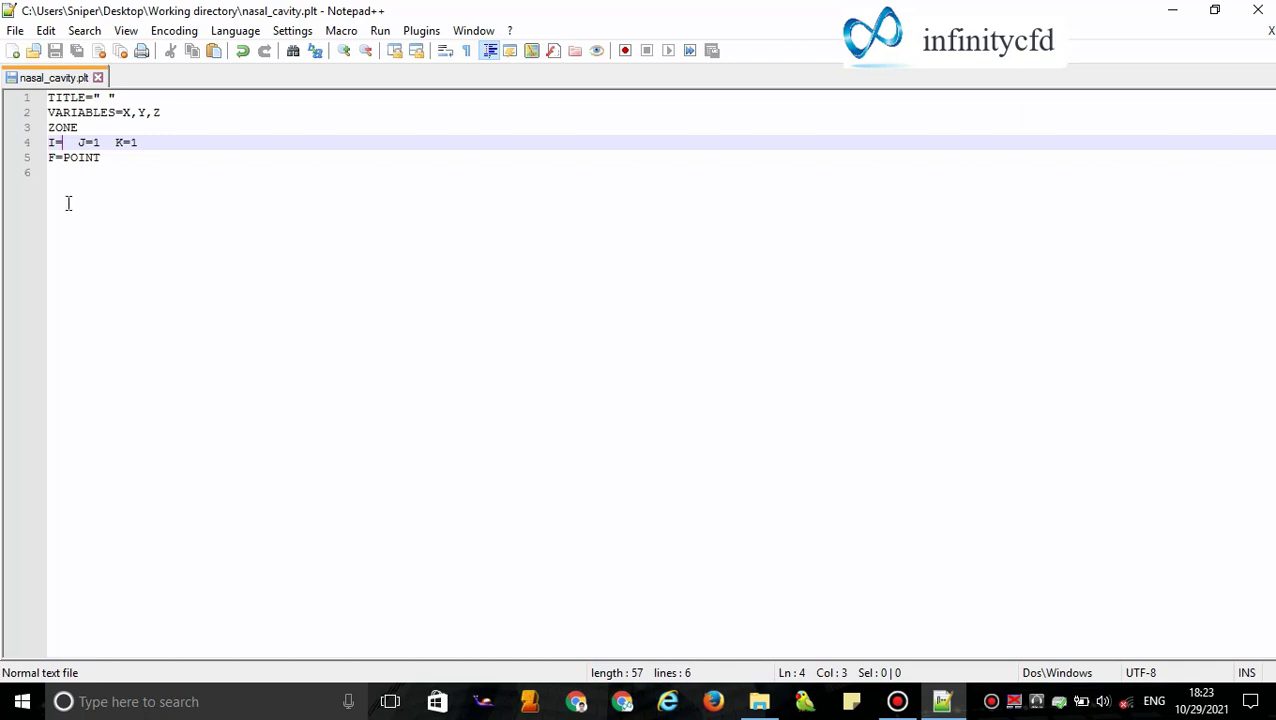
{"action": "left_click", "coordinate": [57, 168]}
{"action": "key", "text": "ctrl+v"}
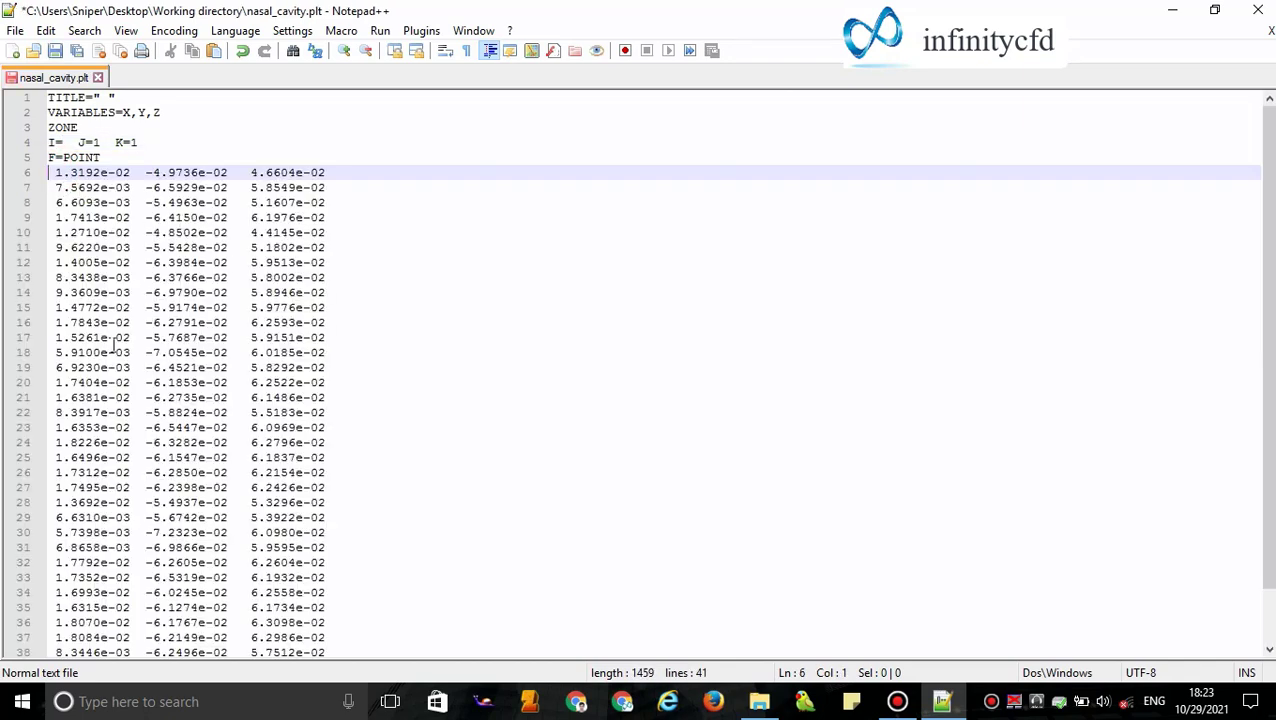
Step: Check that the pasted rows run from line 6 to line 41
{"action": "left_click", "coordinate": [64, 143]}
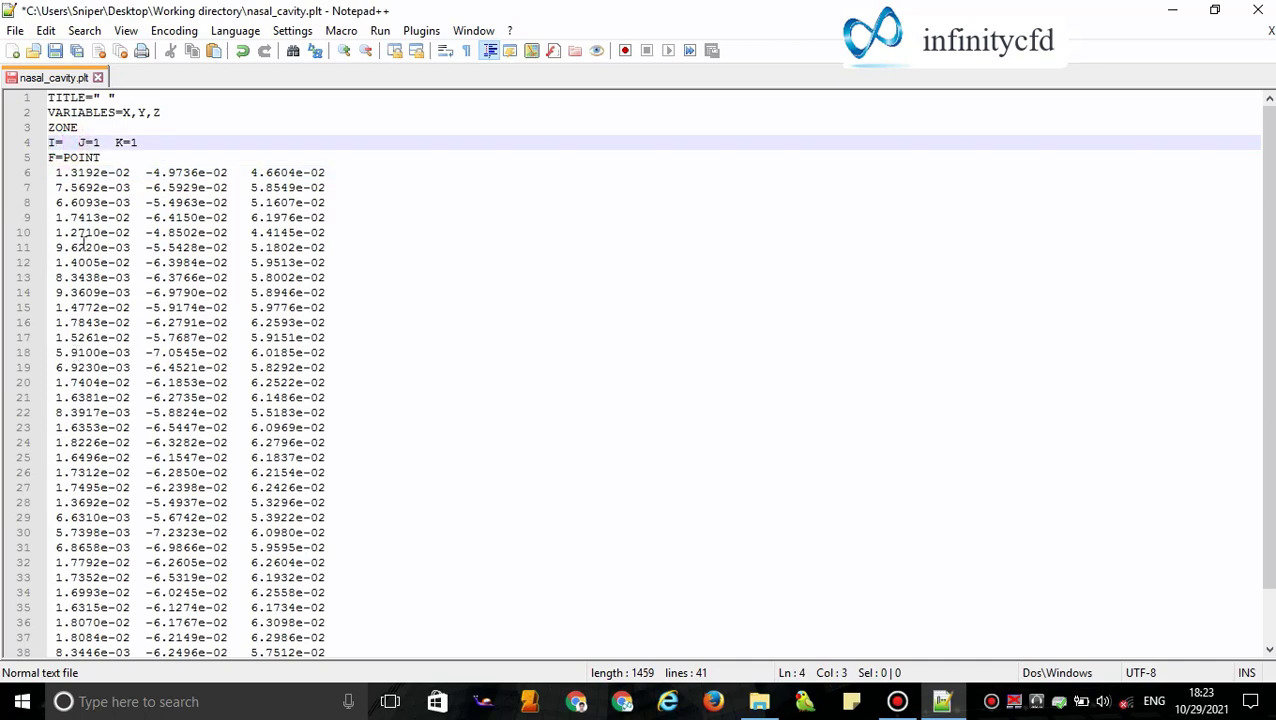
{"action": "left_click", "coordinate": [78, 262]}
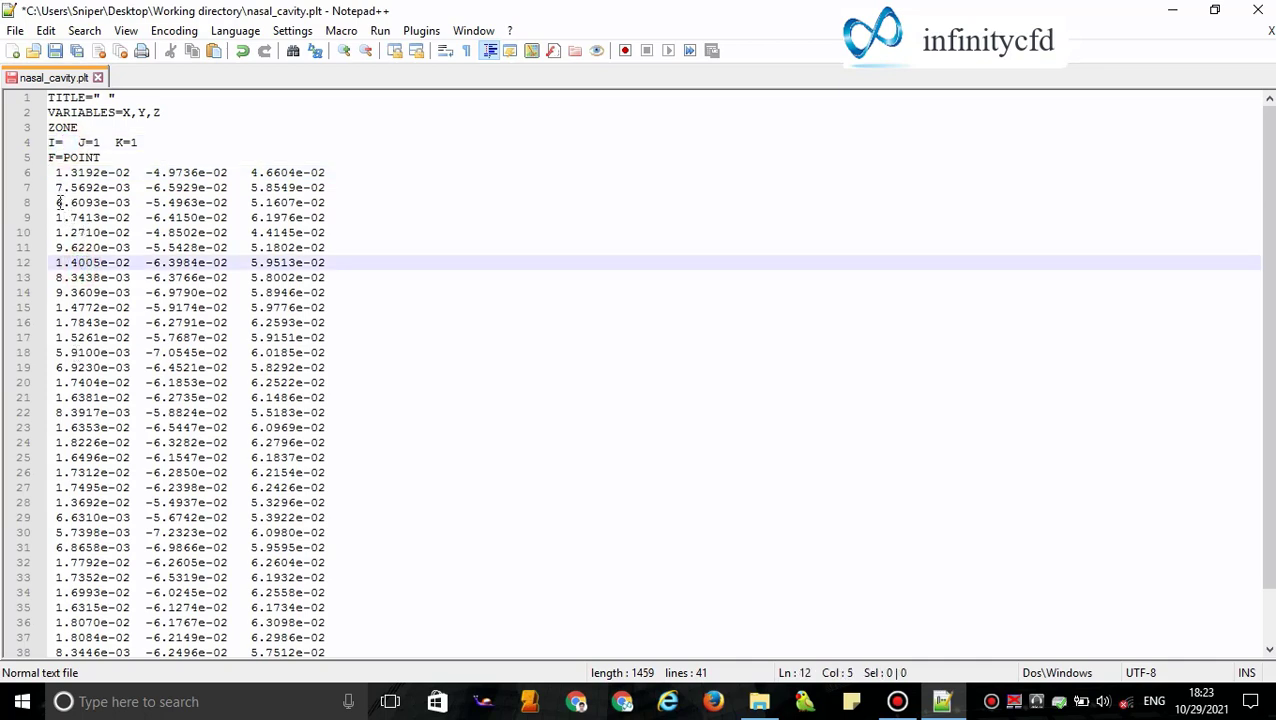
{"action": "scroll", "coordinate": [105, 350], "scroll_direction": "down", "scroll_amount": 2}
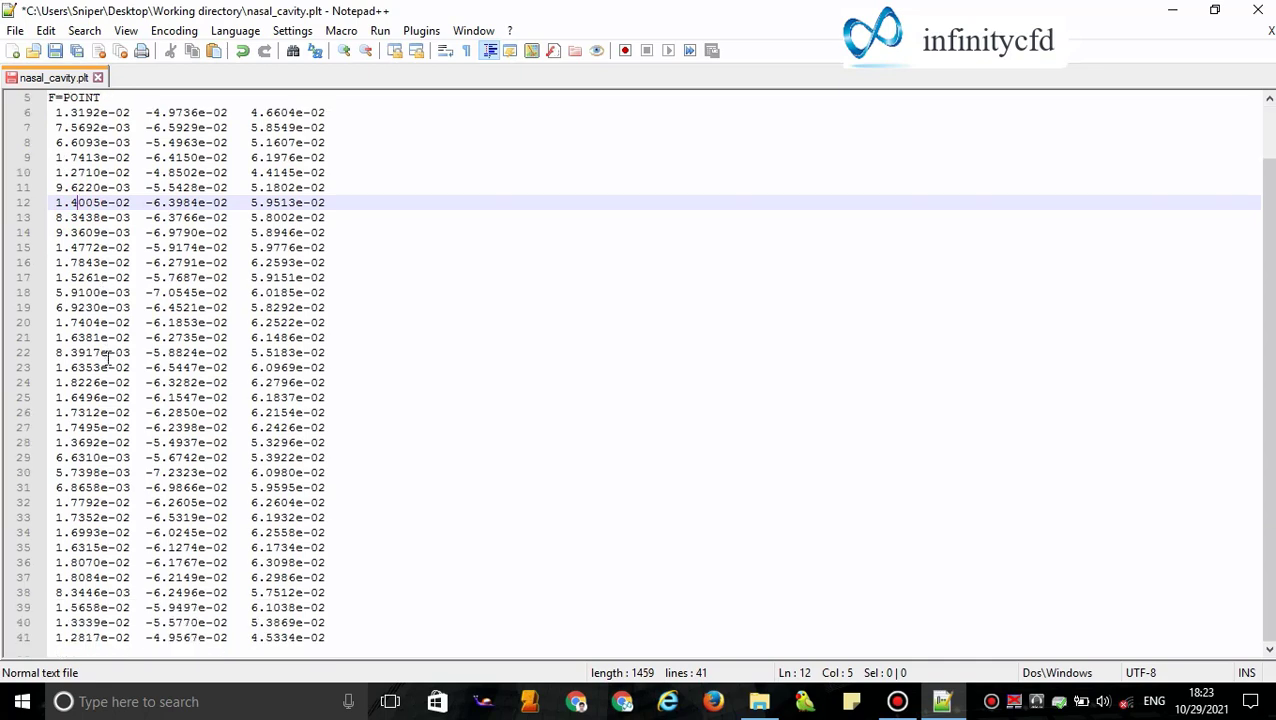
{"action": "left_click", "coordinate": [57, 637]}
{"action": "scroll", "coordinate": [55, 615], "scroll_direction": "up", "scroll_amount": 2}
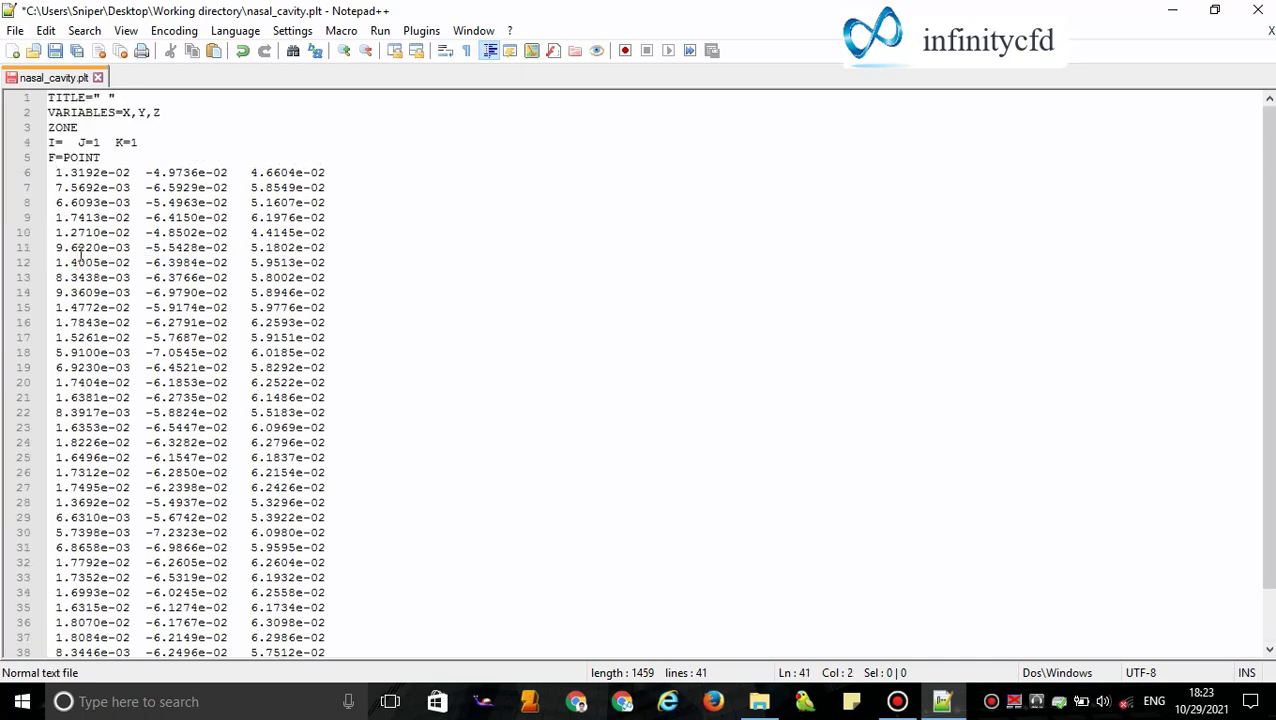
{"action": "scroll", "coordinate": [97, 483], "scroll_direction": "down", "scroll_amount": 2}
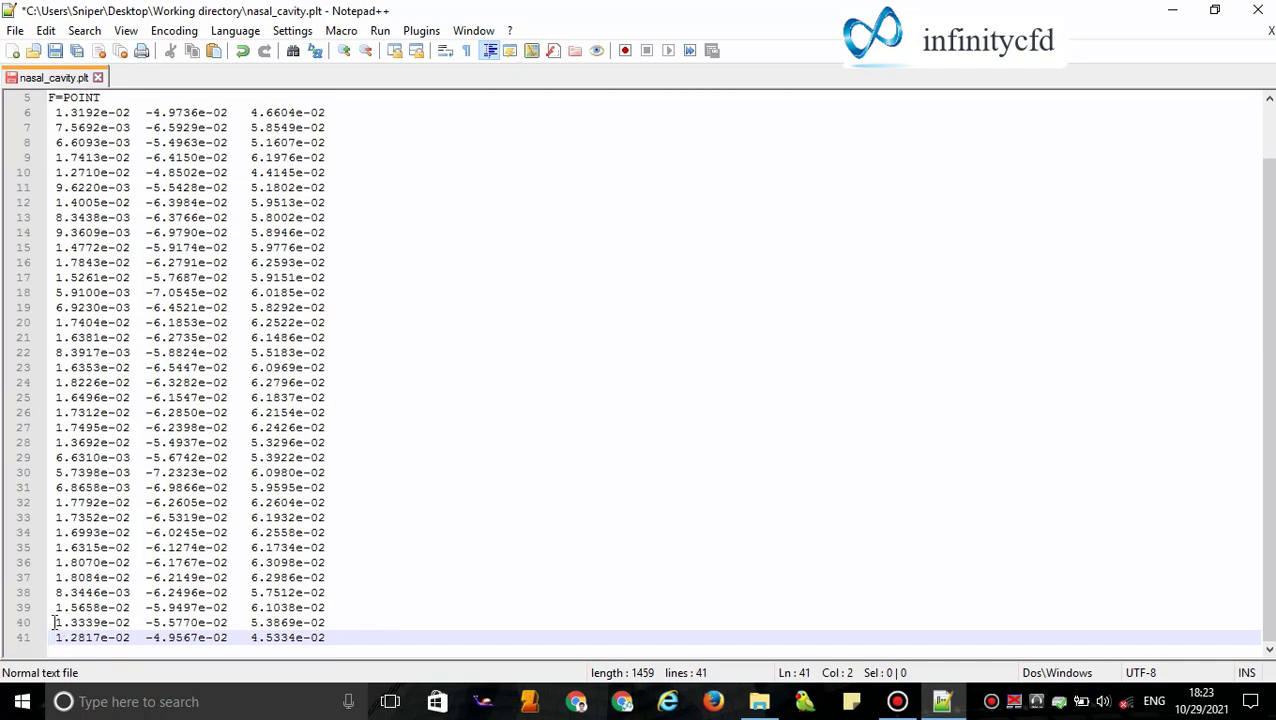
{"action": "scroll", "coordinate": [58, 630], "scroll_direction": "up", "scroll_amount": 2}
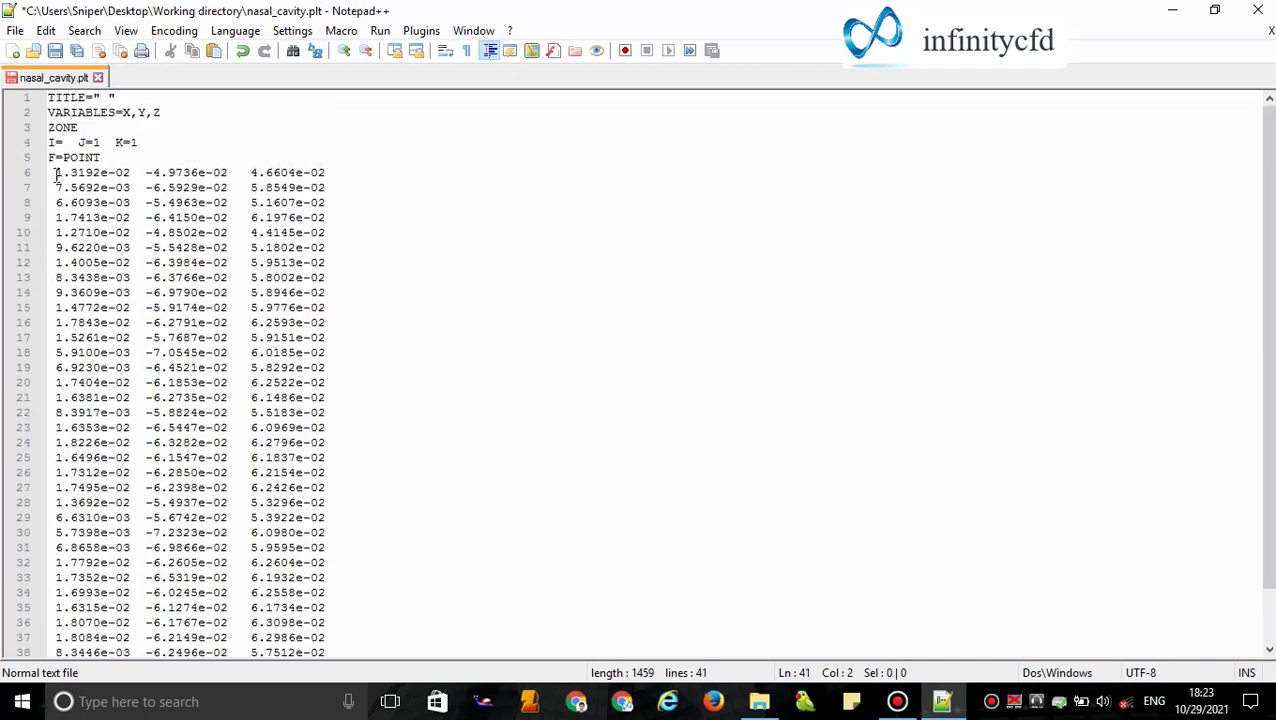
{"action": "left_click", "coordinate": [57, 173]}
{"action": "scroll", "coordinate": [135, 332], "scroll_direction": "down", "scroll_amount": 2}
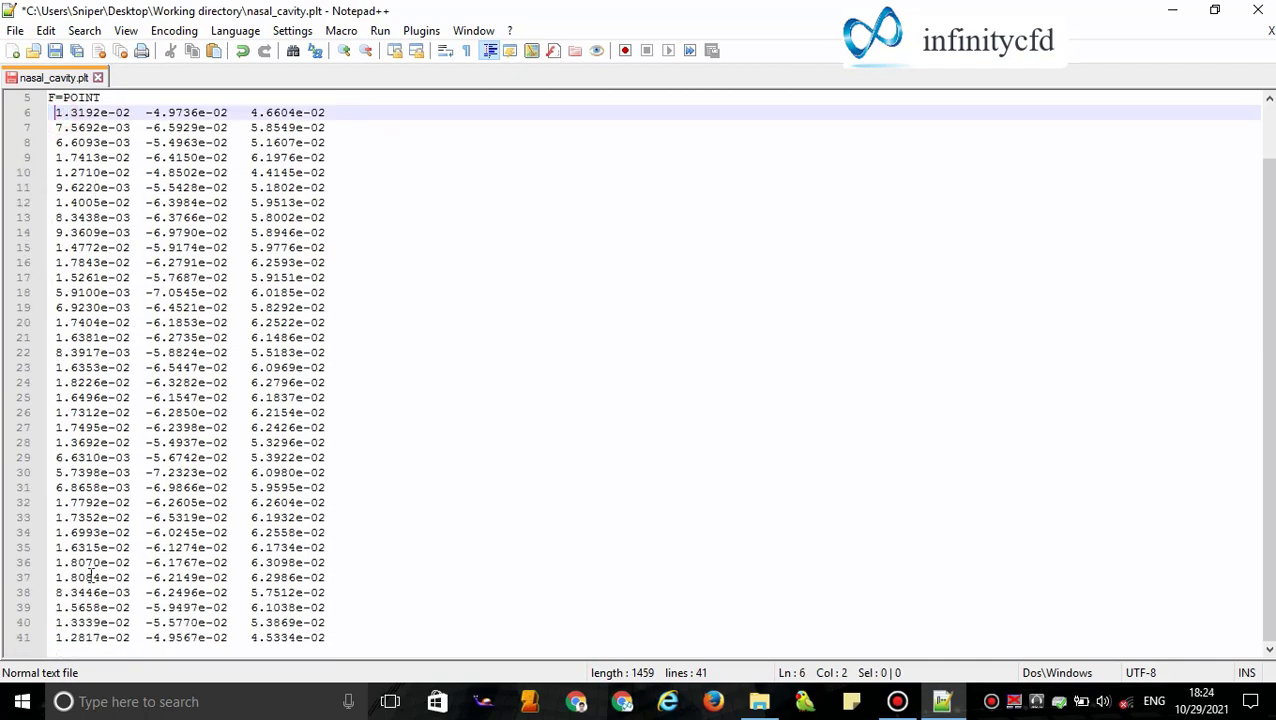
{"action": "scroll", "coordinate": [88, 580], "scroll_direction": "up", "scroll_amount": 2}
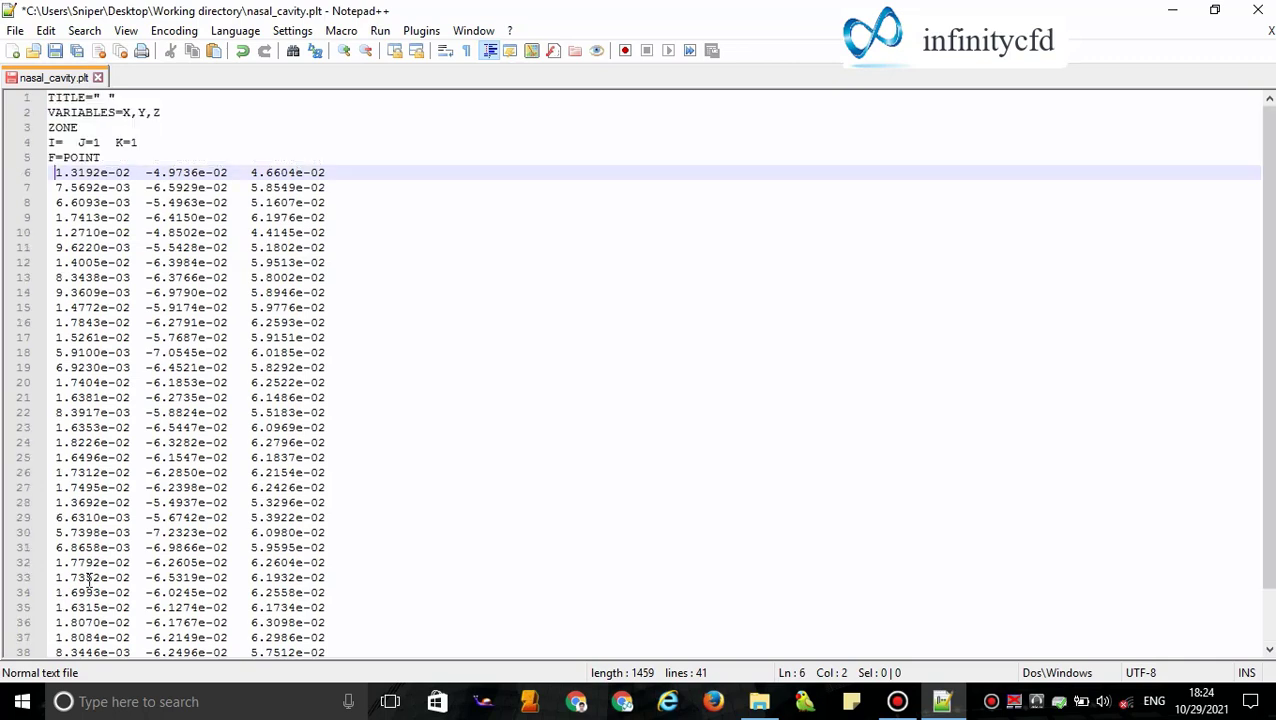
{"action": "scroll", "coordinate": [90, 580], "scroll_direction": "down", "scroll_amount": 2}
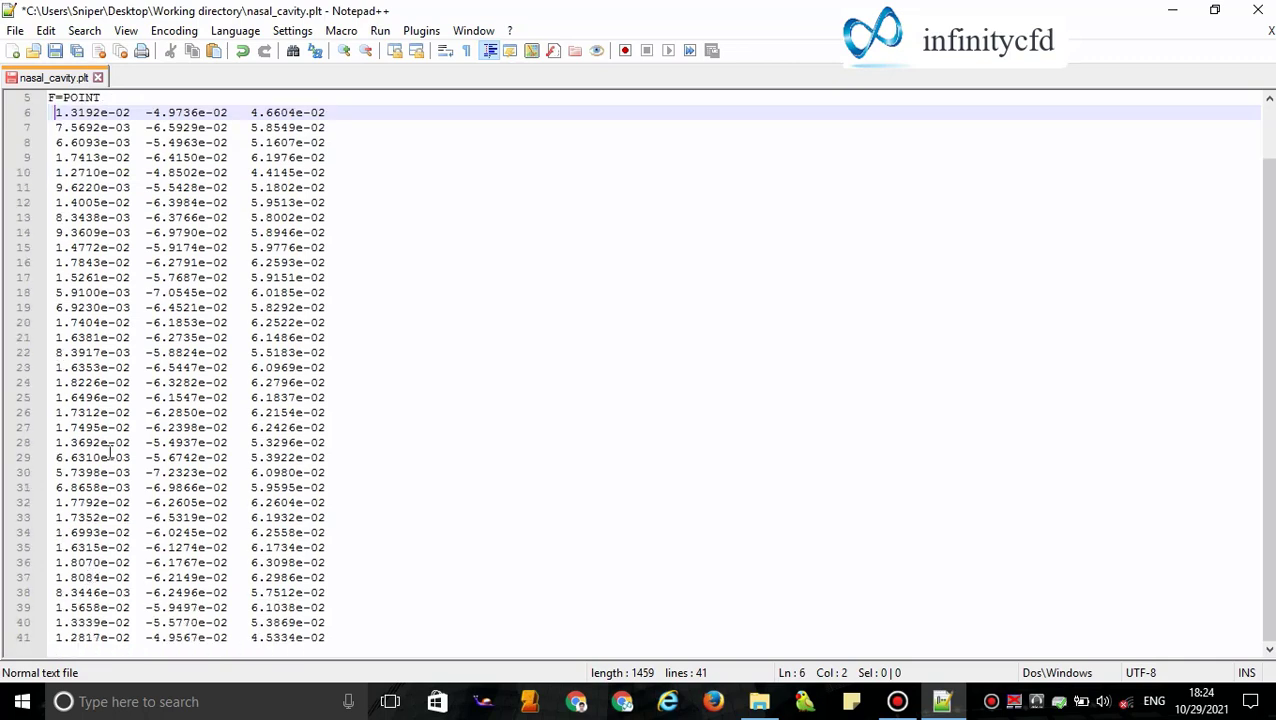
{"action": "scroll", "coordinate": [111, 445], "scroll_direction": "up", "scroll_amount": 2}
Step: Enter 36 after I=, save nasal_cavity.plt, and close Notepad++
{"action": "left_click", "coordinate": [68, 143]}
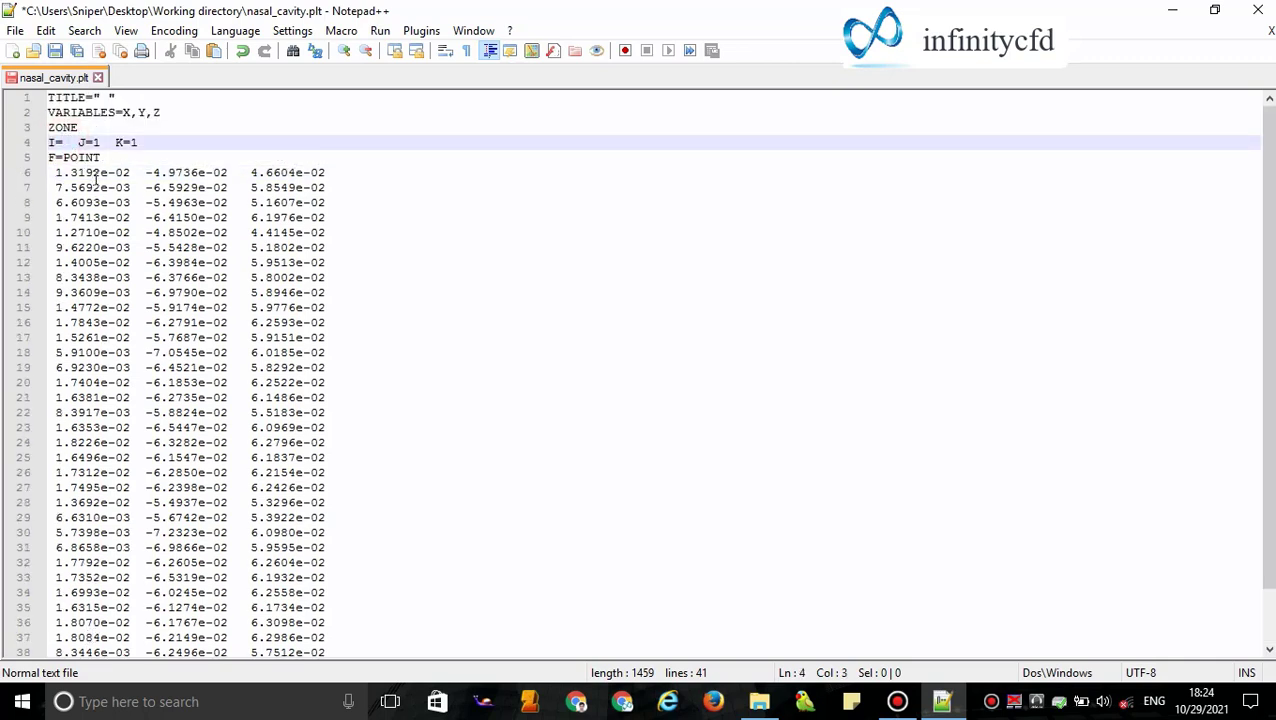
{"action": "type", "text": "36"}
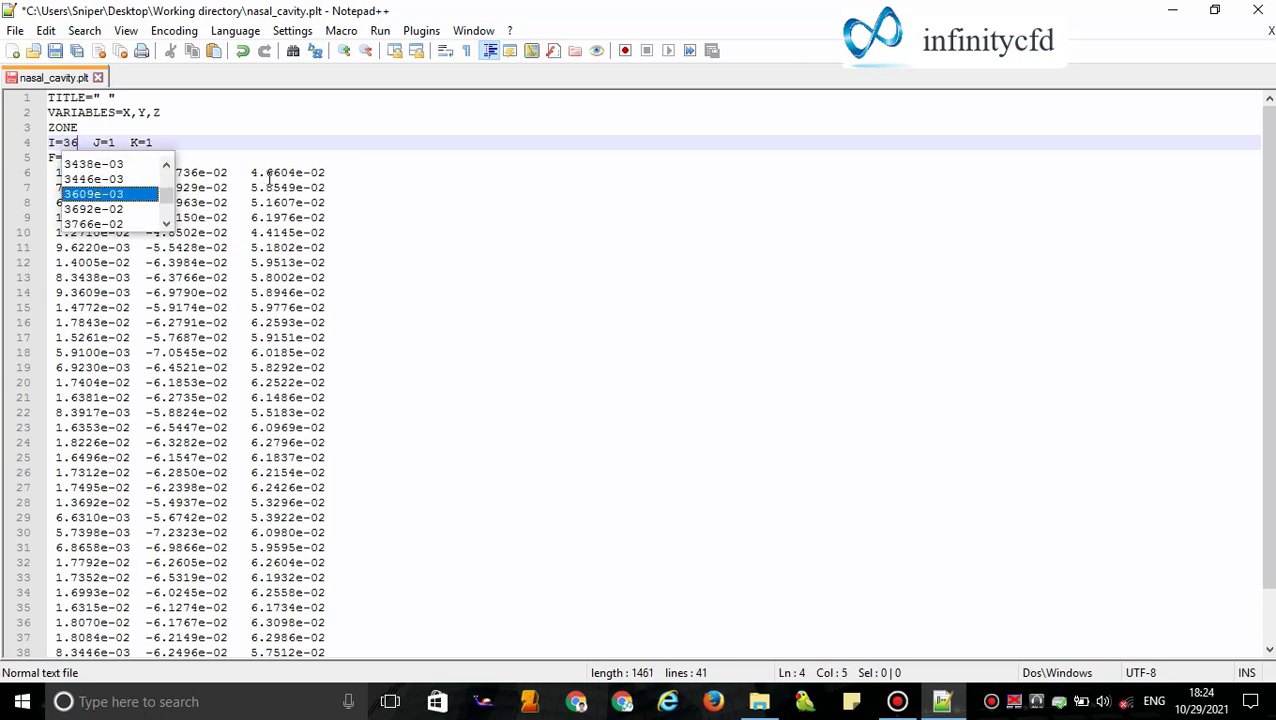
{"action": "left_click", "coordinate": [266, 174]}
{"action": "key", "text": "ctrl+s"}
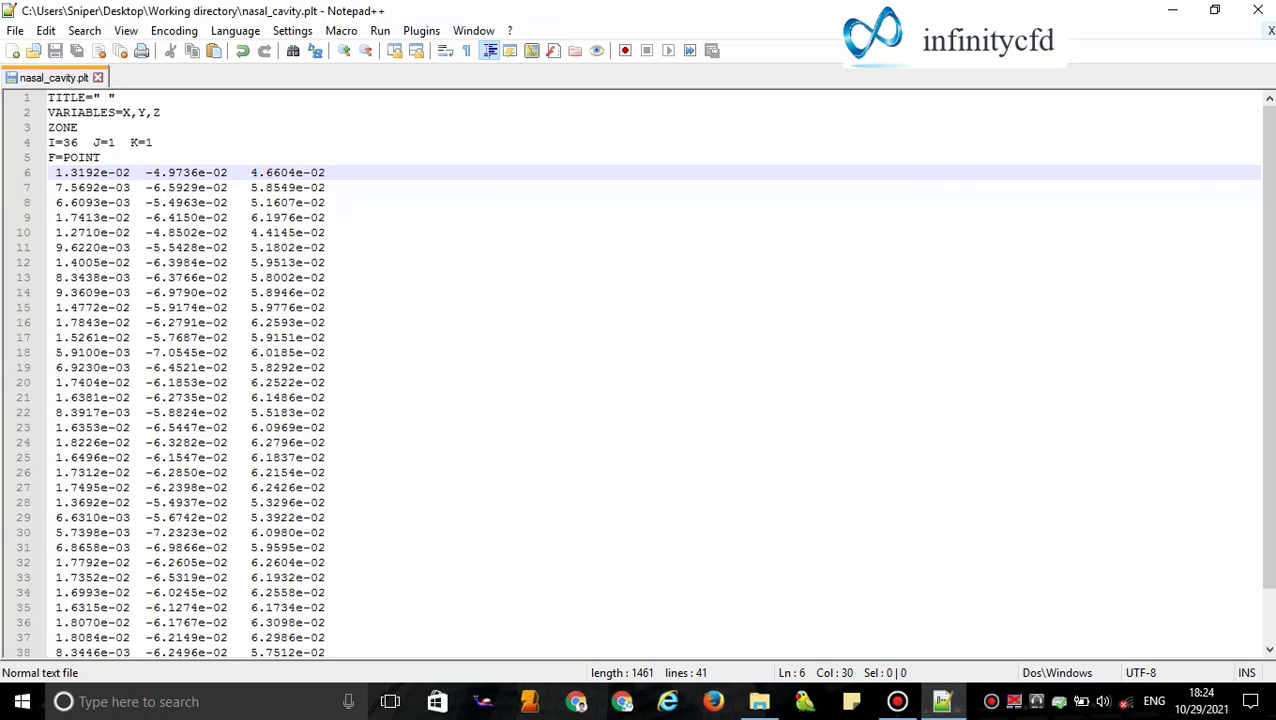
{"action": "left_click", "coordinate": [1258, 10]}
{"action": "left_click", "coordinate": [565, 401]}
Step: Launch Tecplot 360 2013R1 by searching 'tecp' in the Start menu
{"action": "left_click", "coordinate": [610, 375]}
{"action": "left_click", "coordinate": [4, 711]}
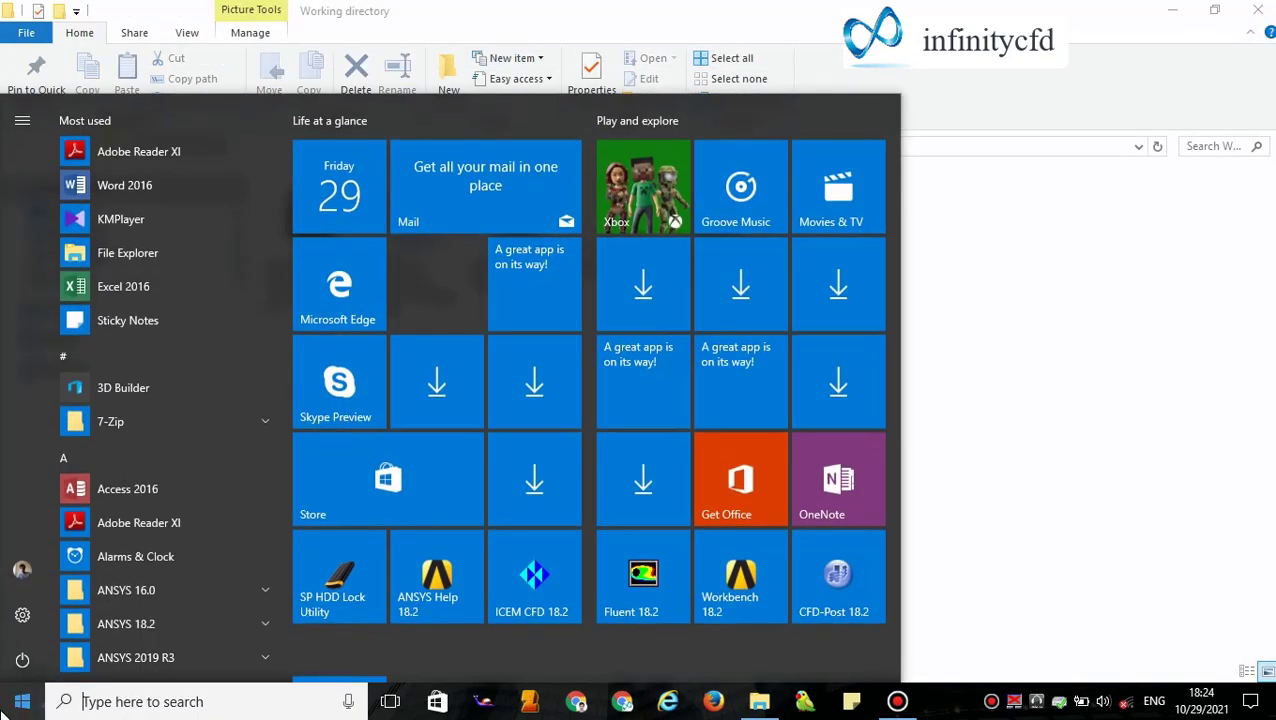
{"action": "type", "text": "tecp"}
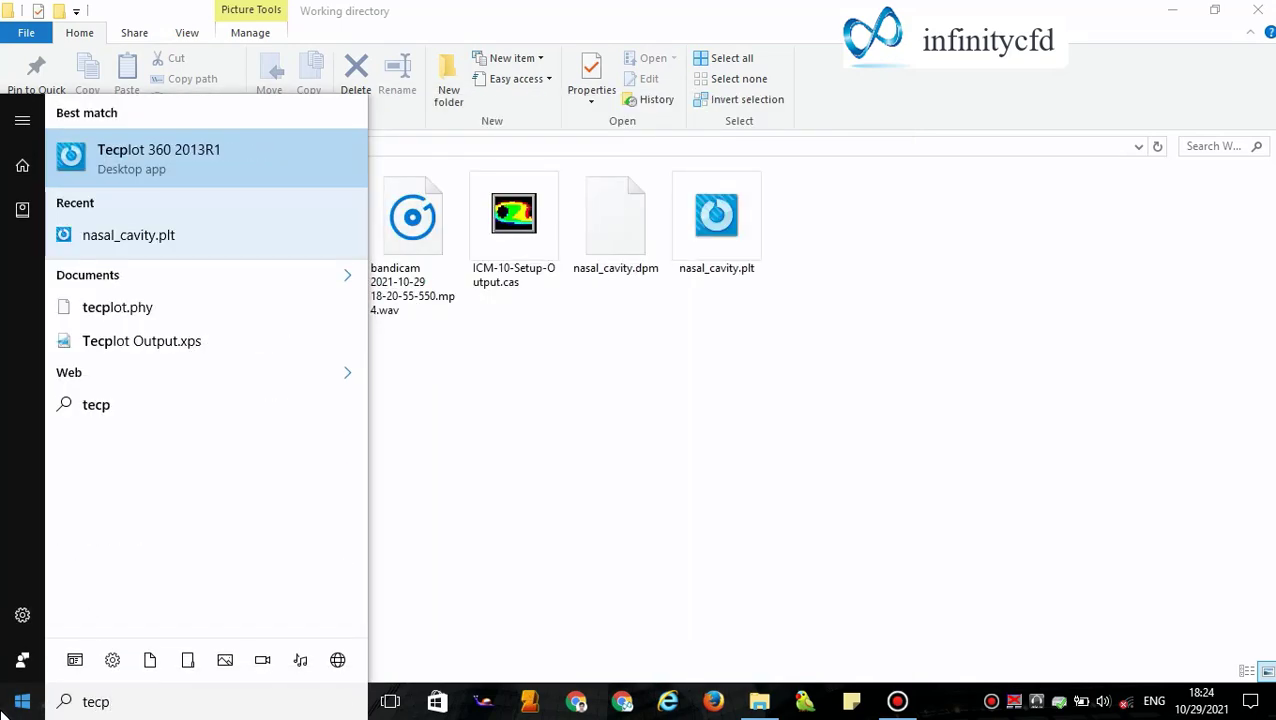
{"action": "key", "text": "Return"}
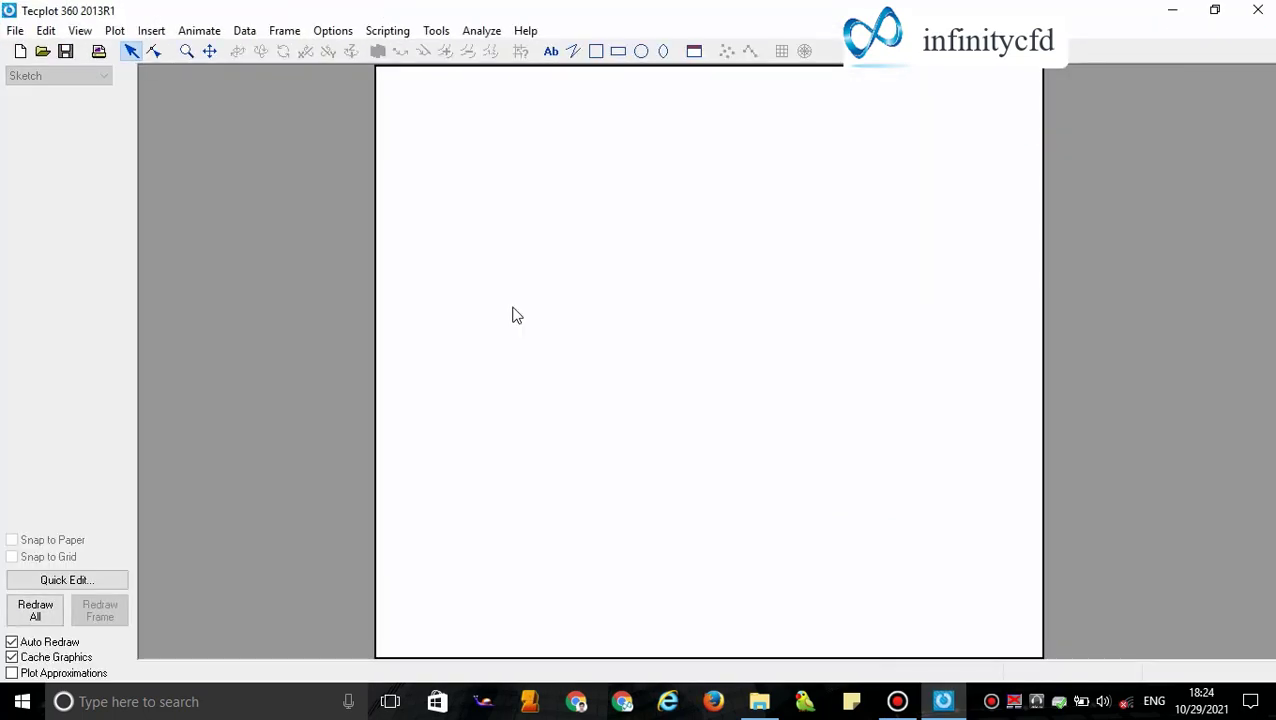
{"action": "left_click", "coordinate": [12, 30]}
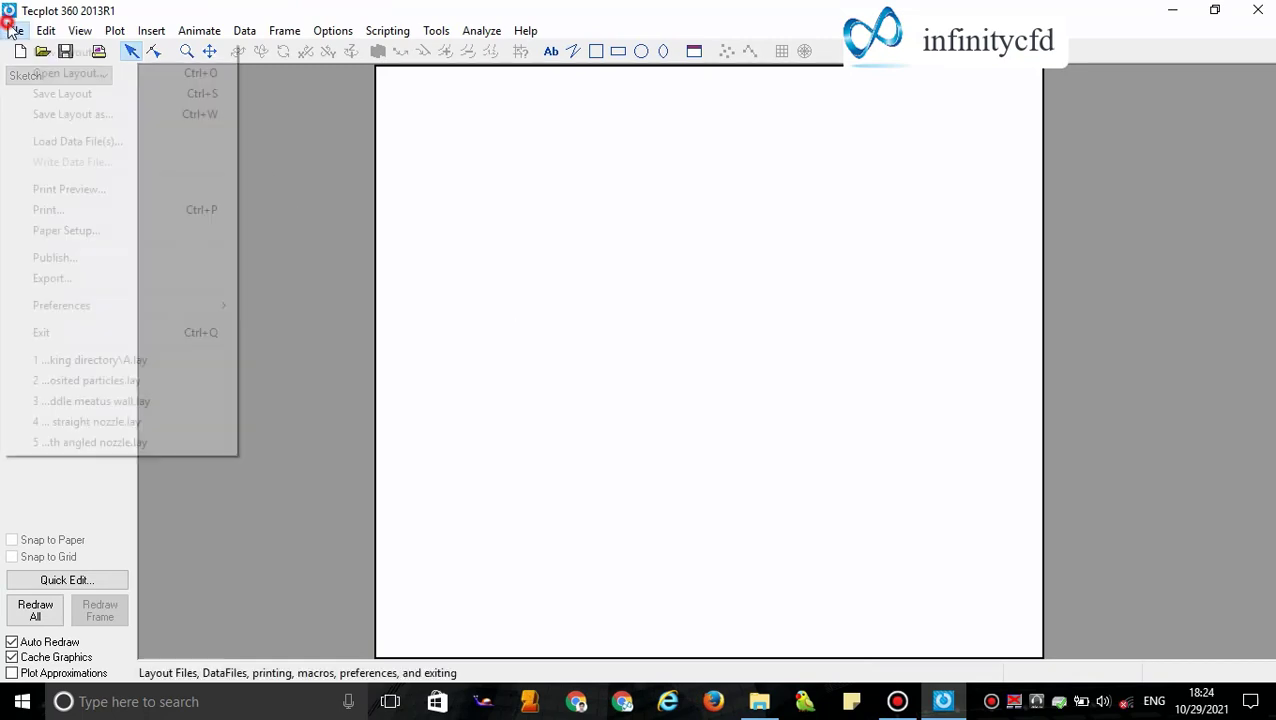
{"action": "left_click", "coordinate": [105, 142]}
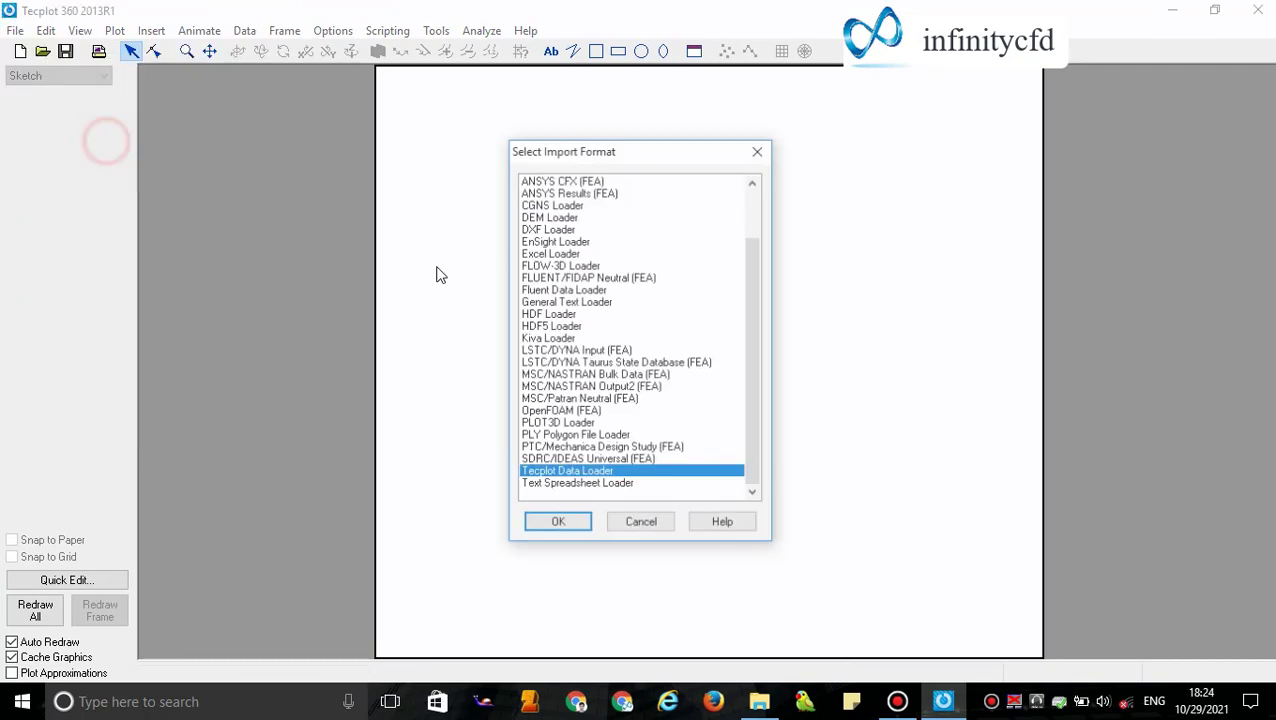
{"action": "left_click", "coordinate": [590, 289]}
{"action": "left_click", "coordinate": [565, 522]}
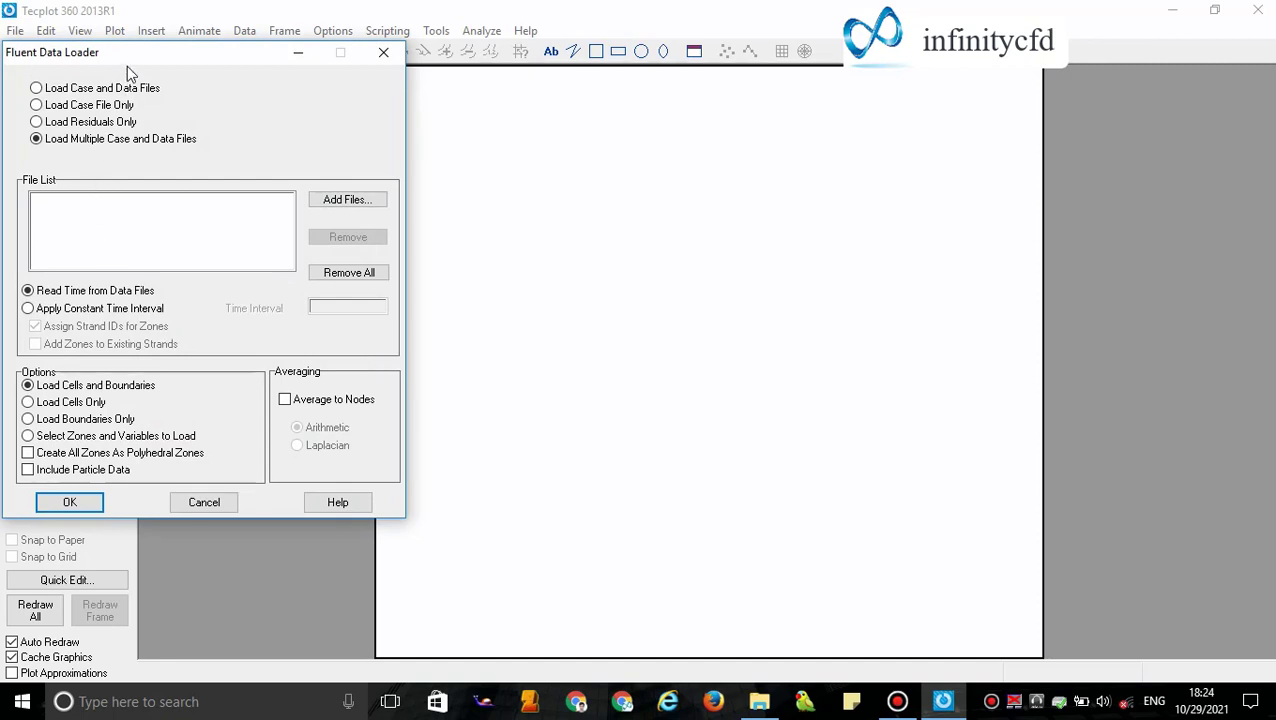
{"action": "left_click_drag", "start_coordinate": [127, 63], "coordinate": [229, 162]}
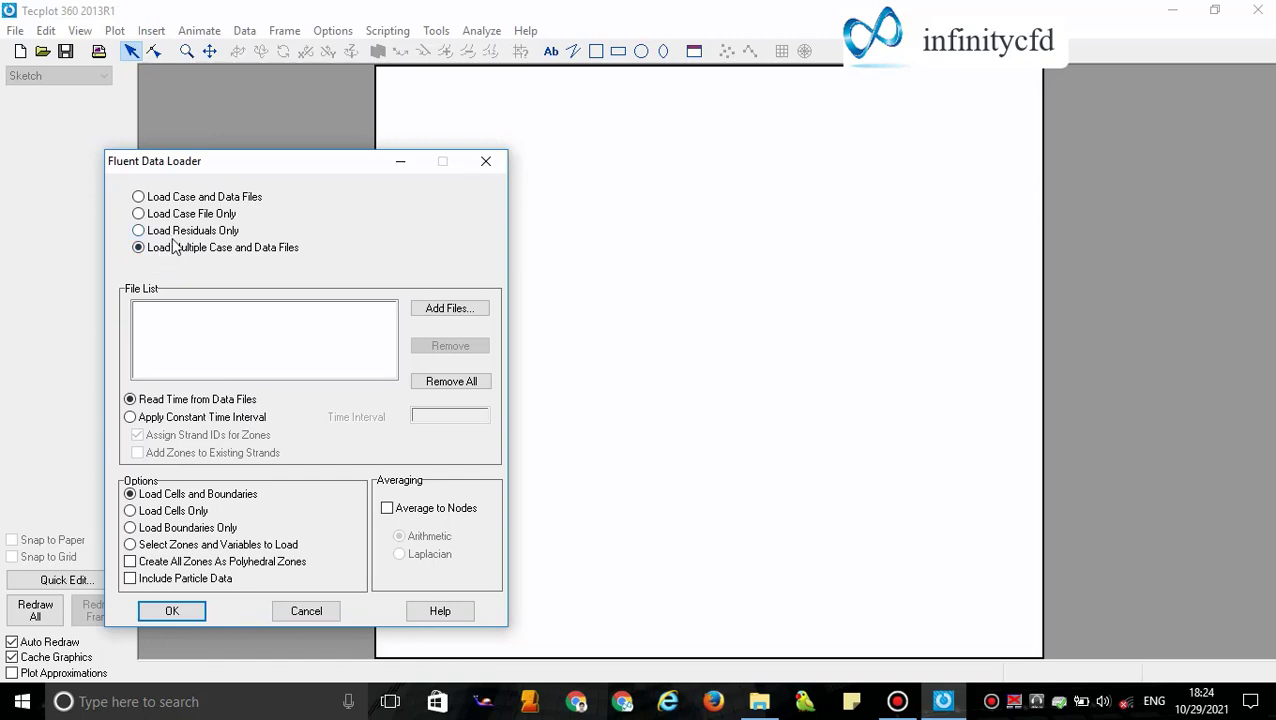
{"action": "left_click", "coordinate": [174, 612]}
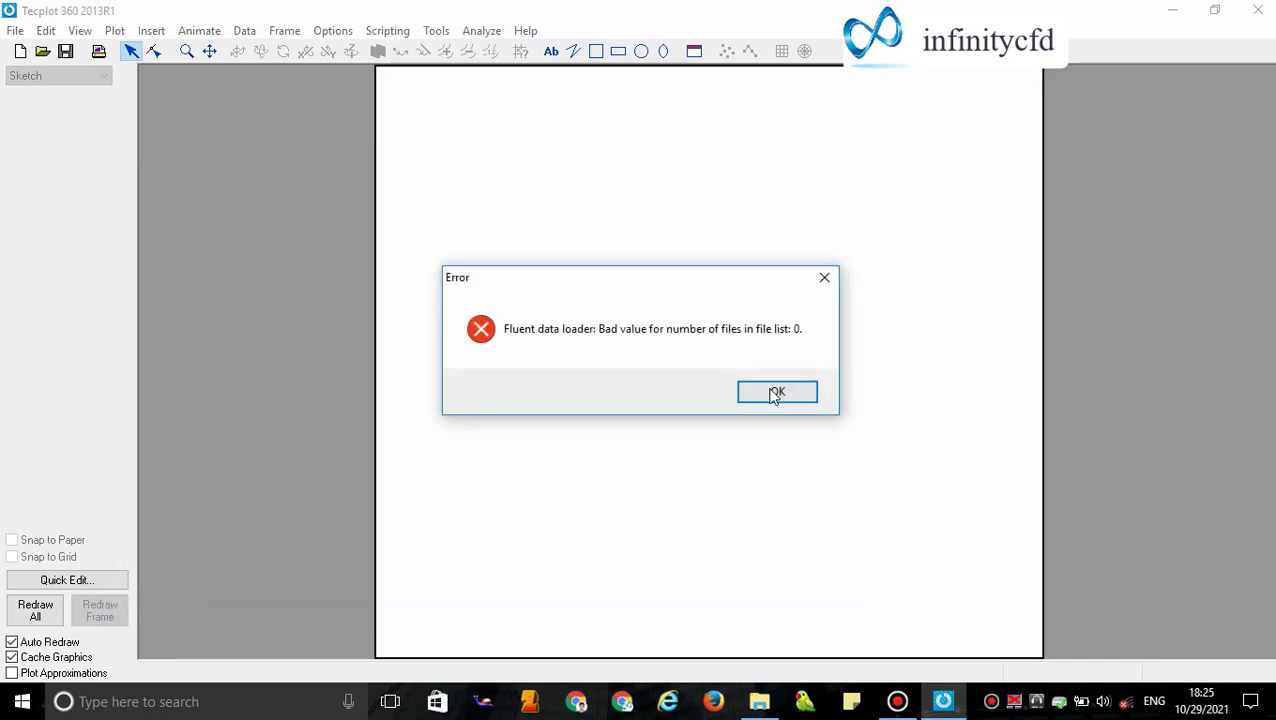
{"action": "left_click", "coordinate": [769, 392]}
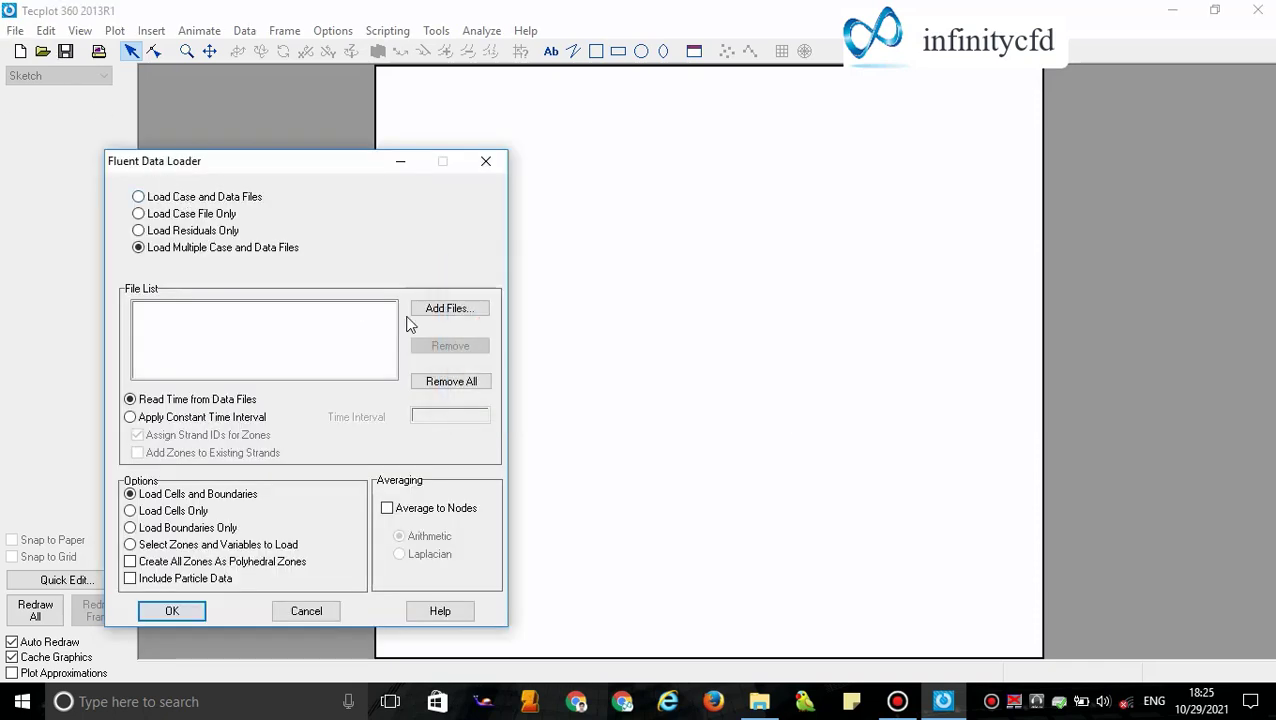
Step: Try loading with the Fluent Data Loader set to Load Case File Only, with no case file chosen
{"action": "left_click", "coordinate": [488, 162]}
{"action": "left_click", "coordinate": [15, 30]}
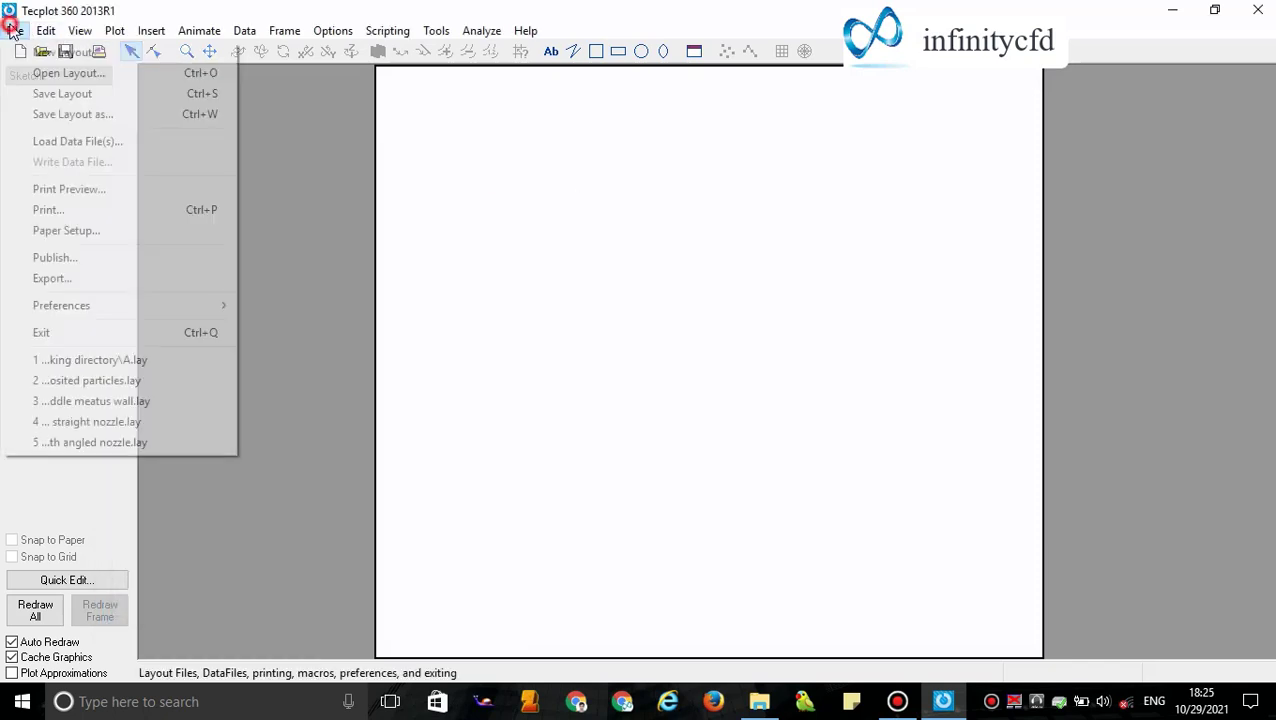
{"action": "left_click", "coordinate": [95, 141]}
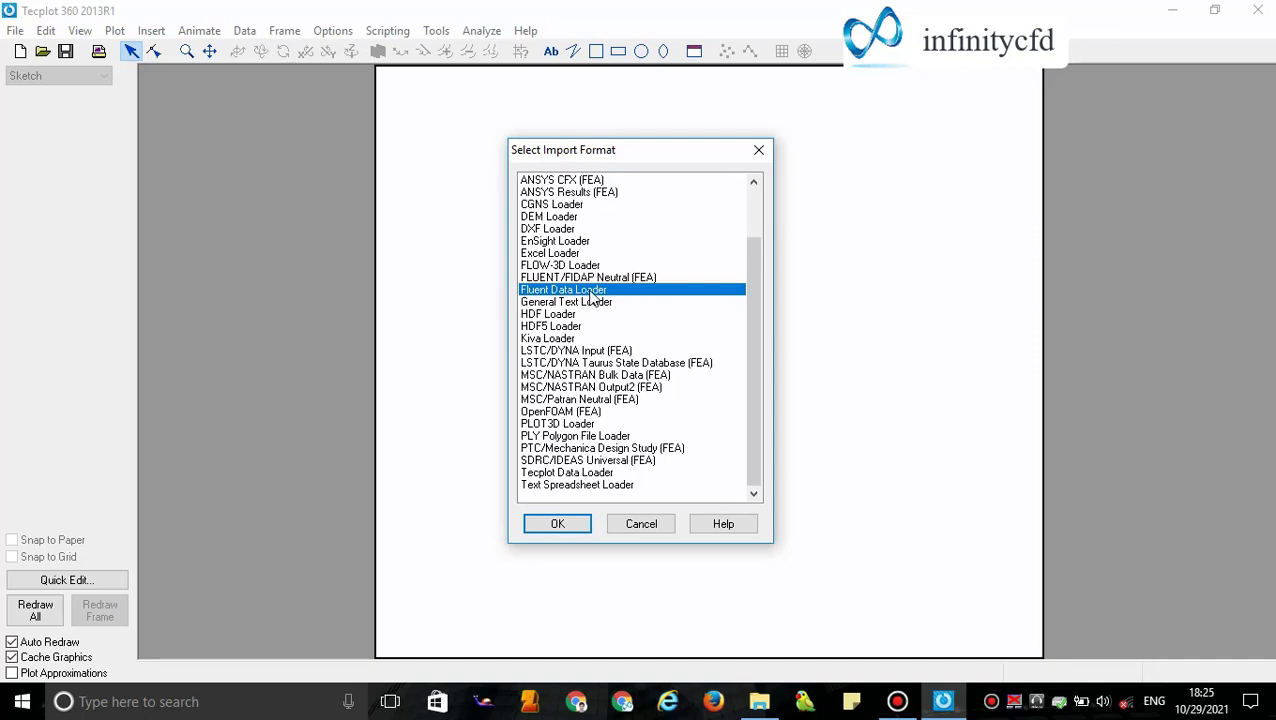
{"action": "left_click", "coordinate": [537, 524]}
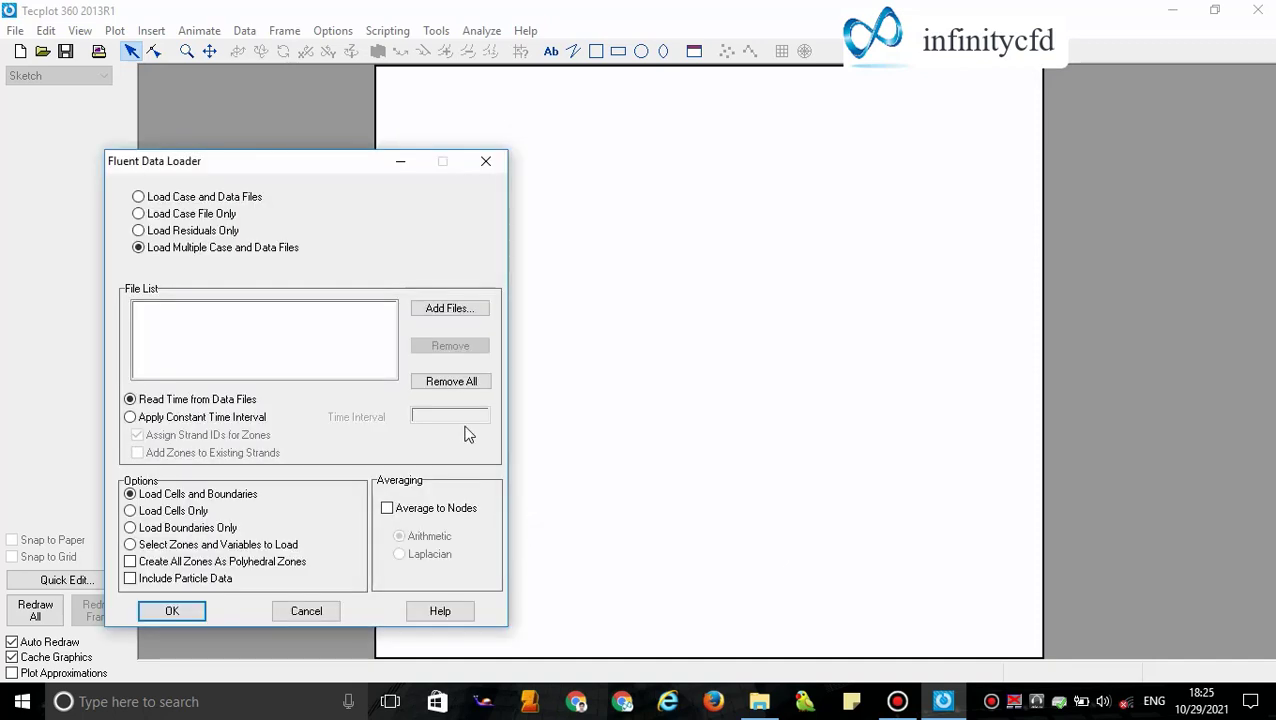
{"action": "left_click", "coordinate": [194, 214]}
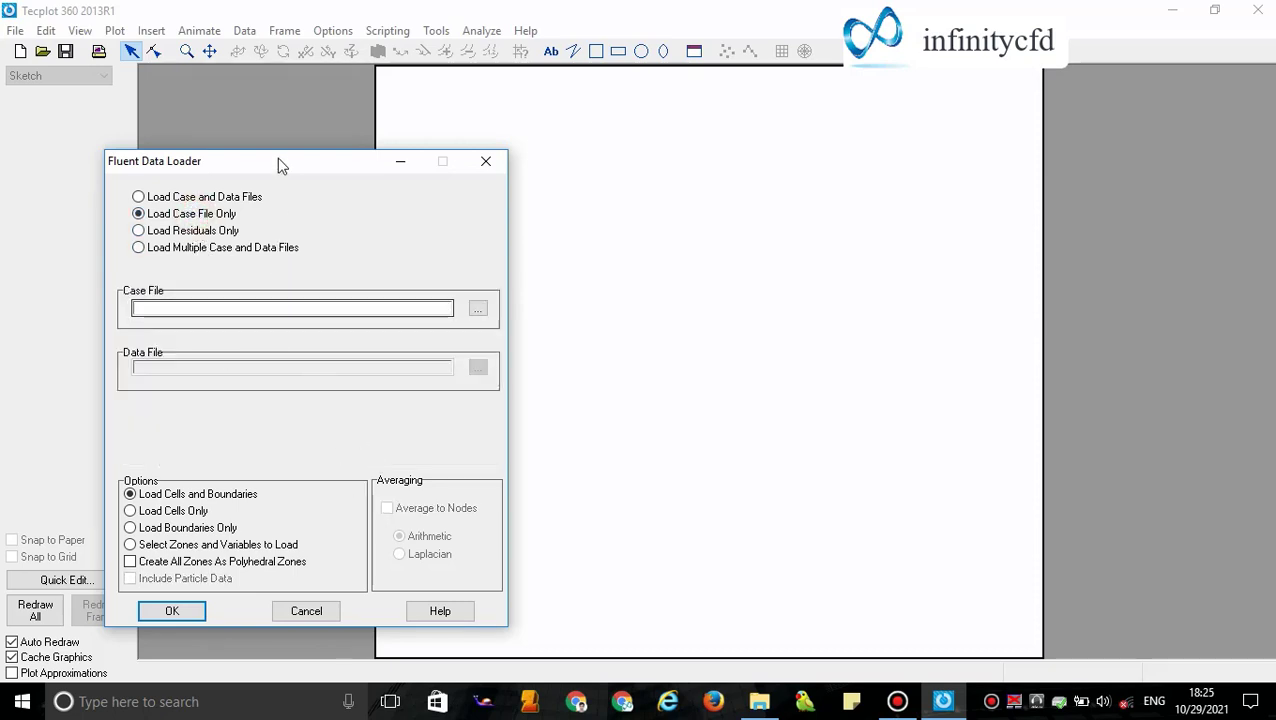
{"action": "left_click_drag", "start_coordinate": [279, 159], "coordinate": [318, 108]}
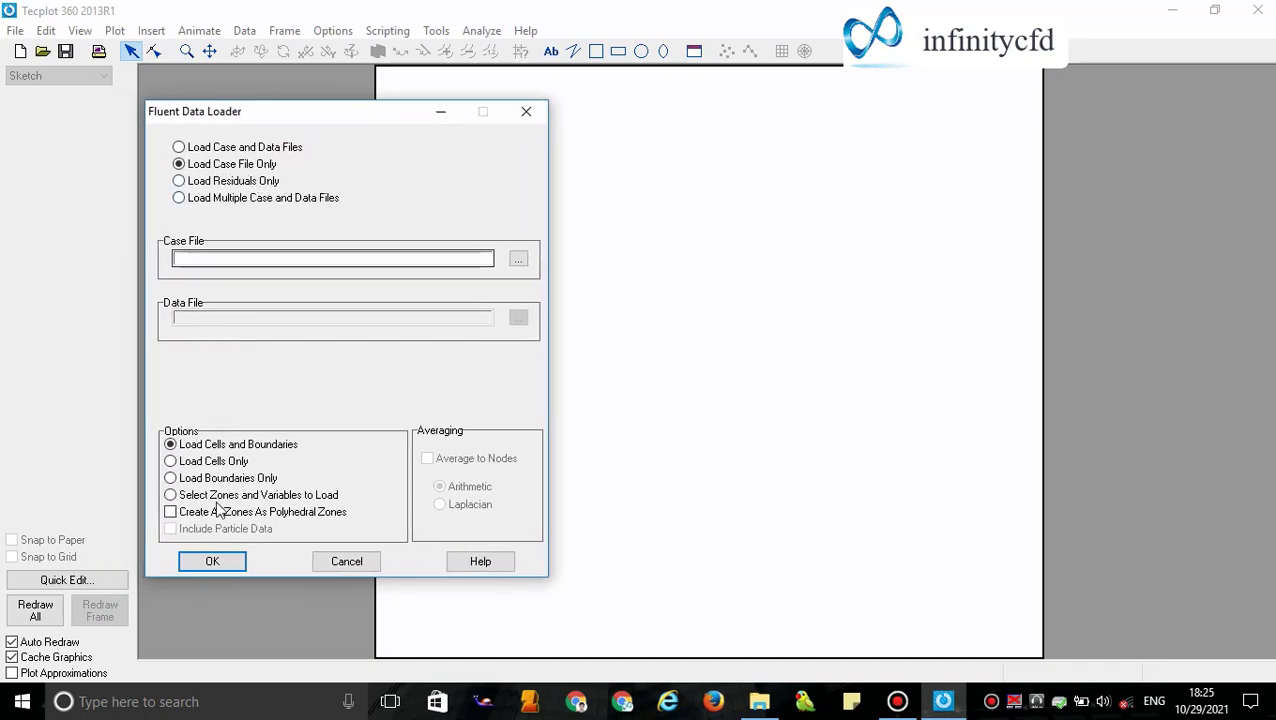
{"action": "left_click", "coordinate": [217, 561]}
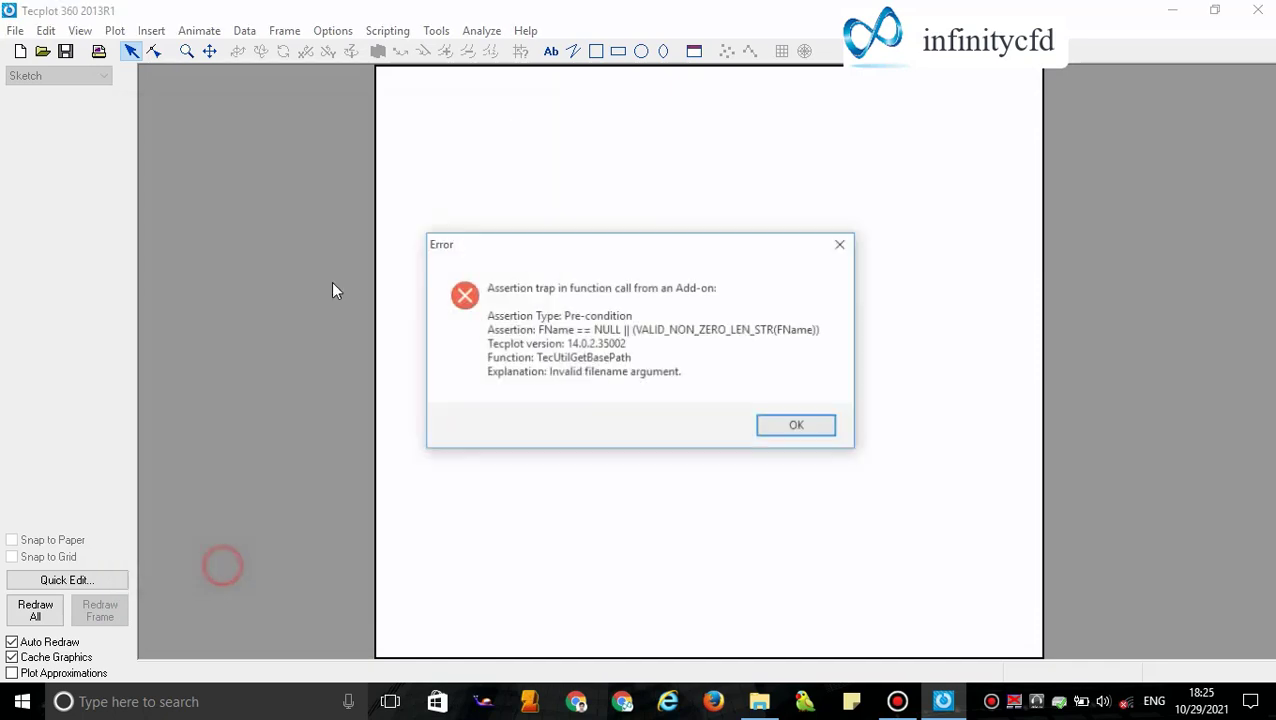
Step: Dismiss the invalid filename error and decline saving a crash layout after Tecplot fails
{"action": "left_click", "coordinate": [800, 426]}
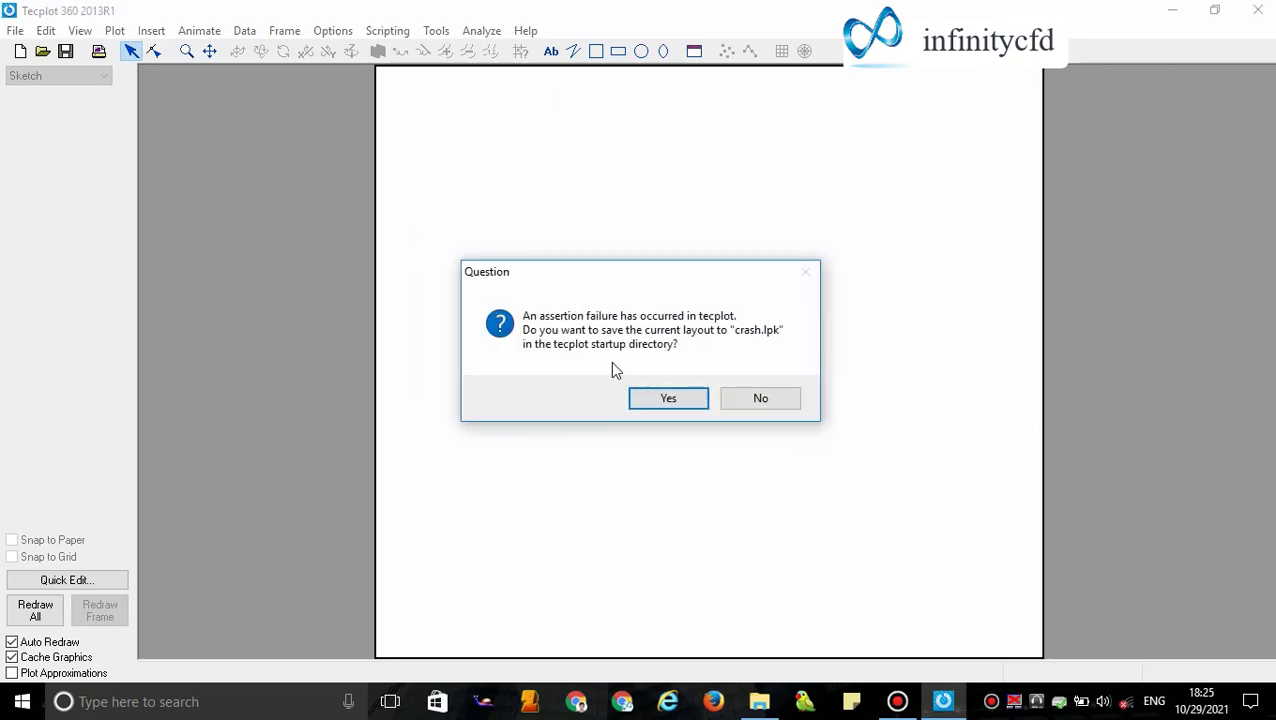
{"action": "left_click", "coordinate": [760, 399]}
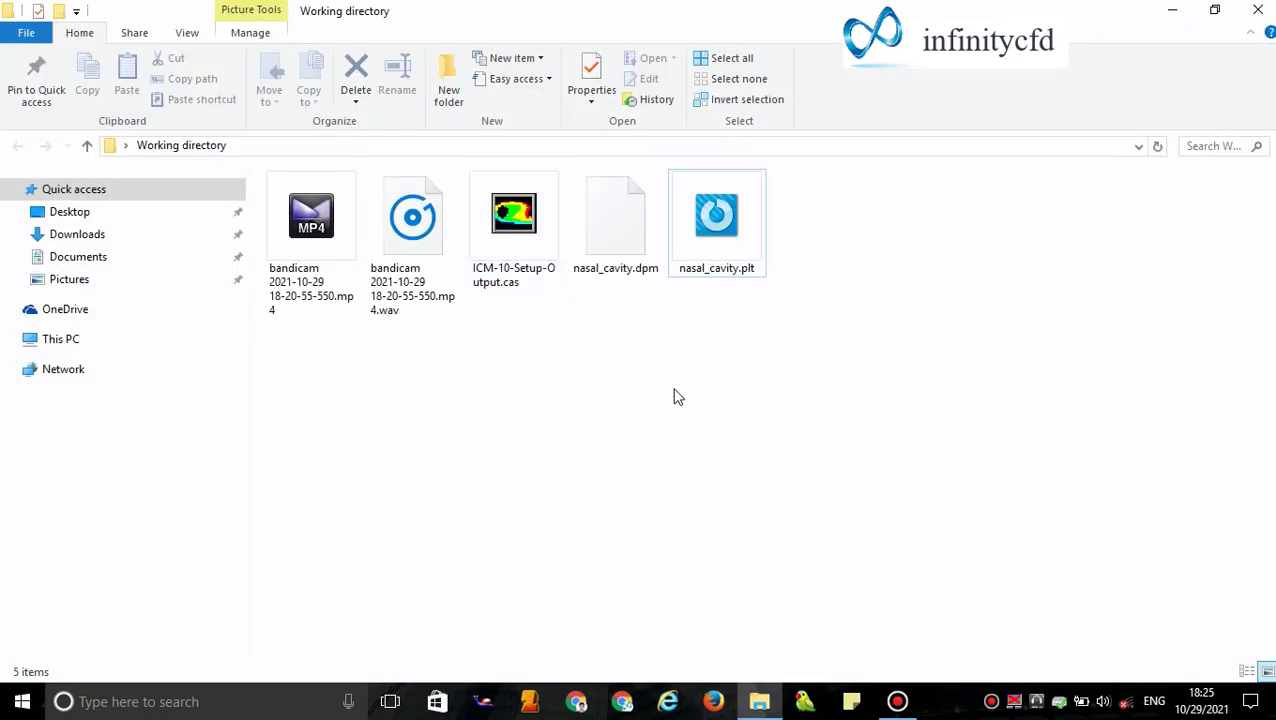
{"action": "left_click", "coordinate": [22, 700]}
Step: Relaunch Tecplot 360 via 'tecp' search and choose the Fluent Data Loader for loading data
{"action": "type", "text": "tecp"}
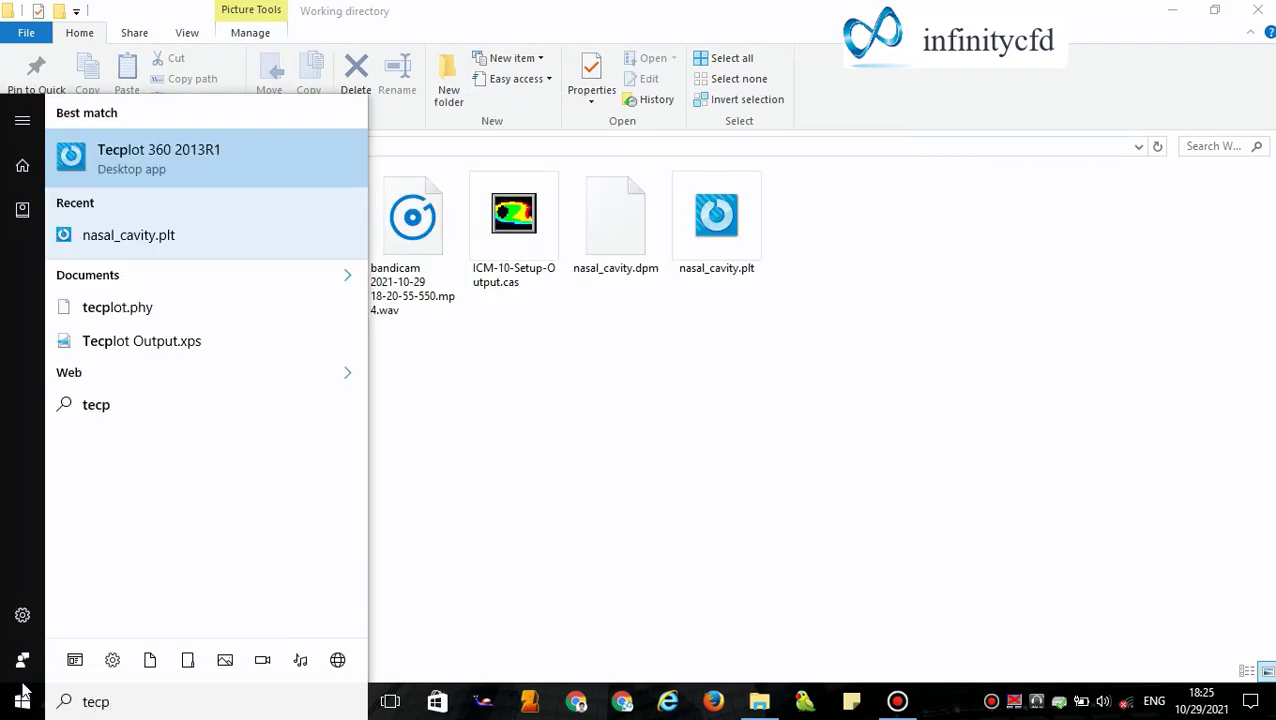
{"action": "key", "text": "Return"}
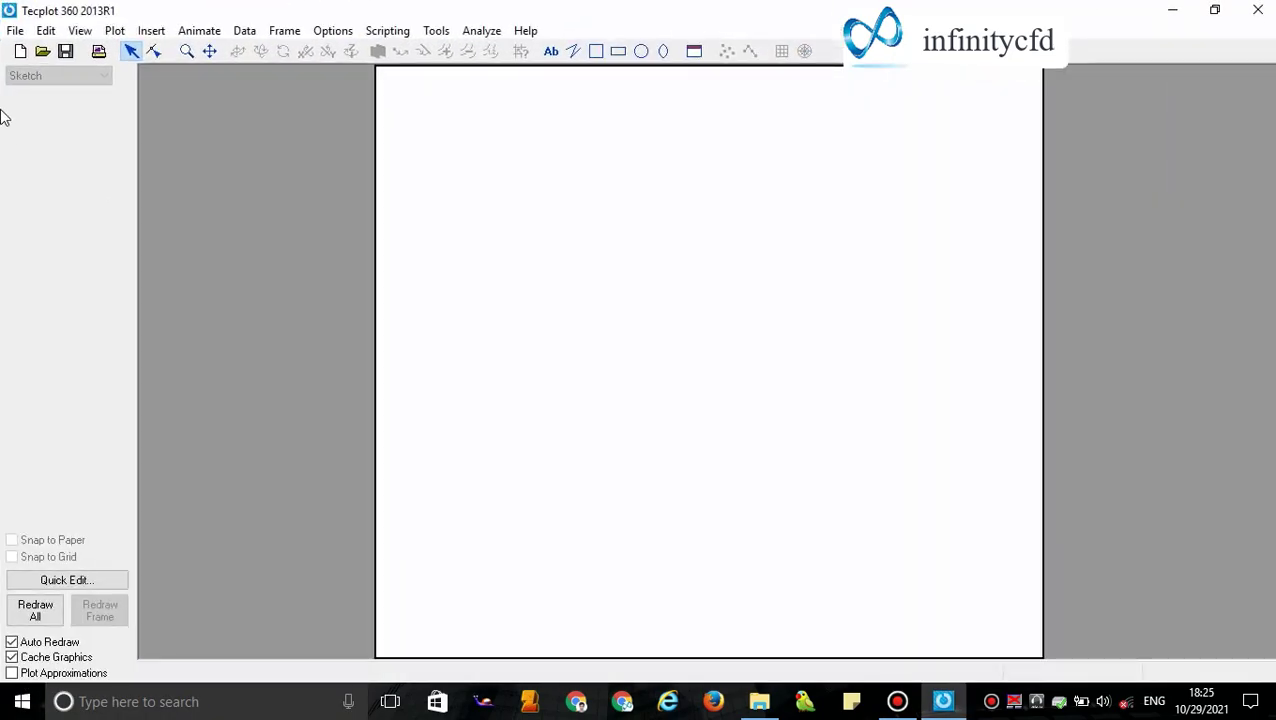
{"action": "left_click", "coordinate": [15, 30]}
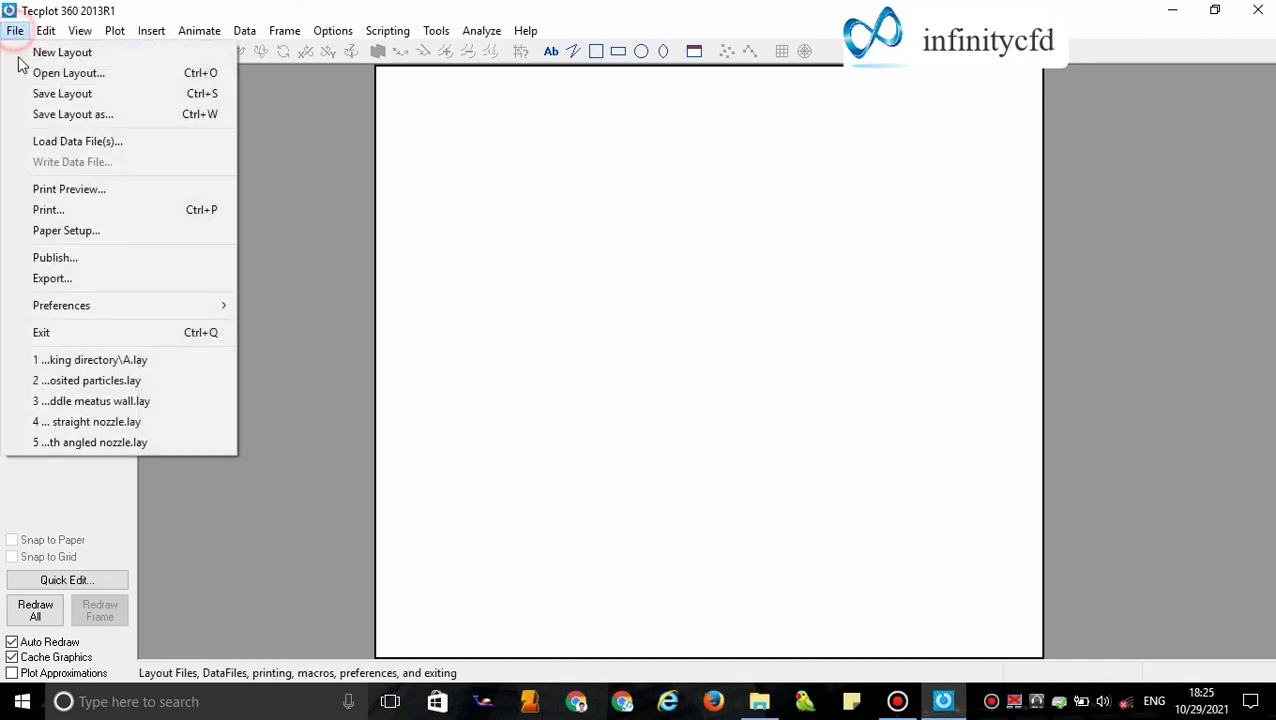
{"action": "left_click", "coordinate": [58, 141]}
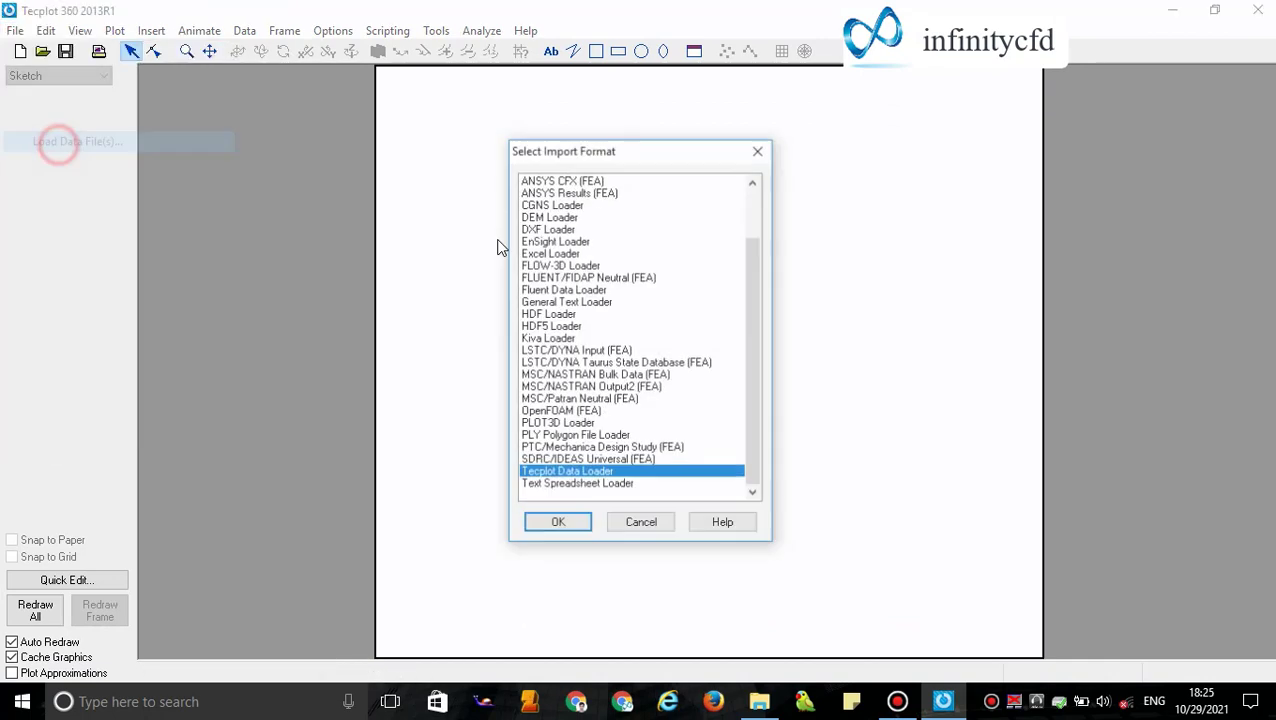
{"action": "left_click", "coordinate": [560, 290]}
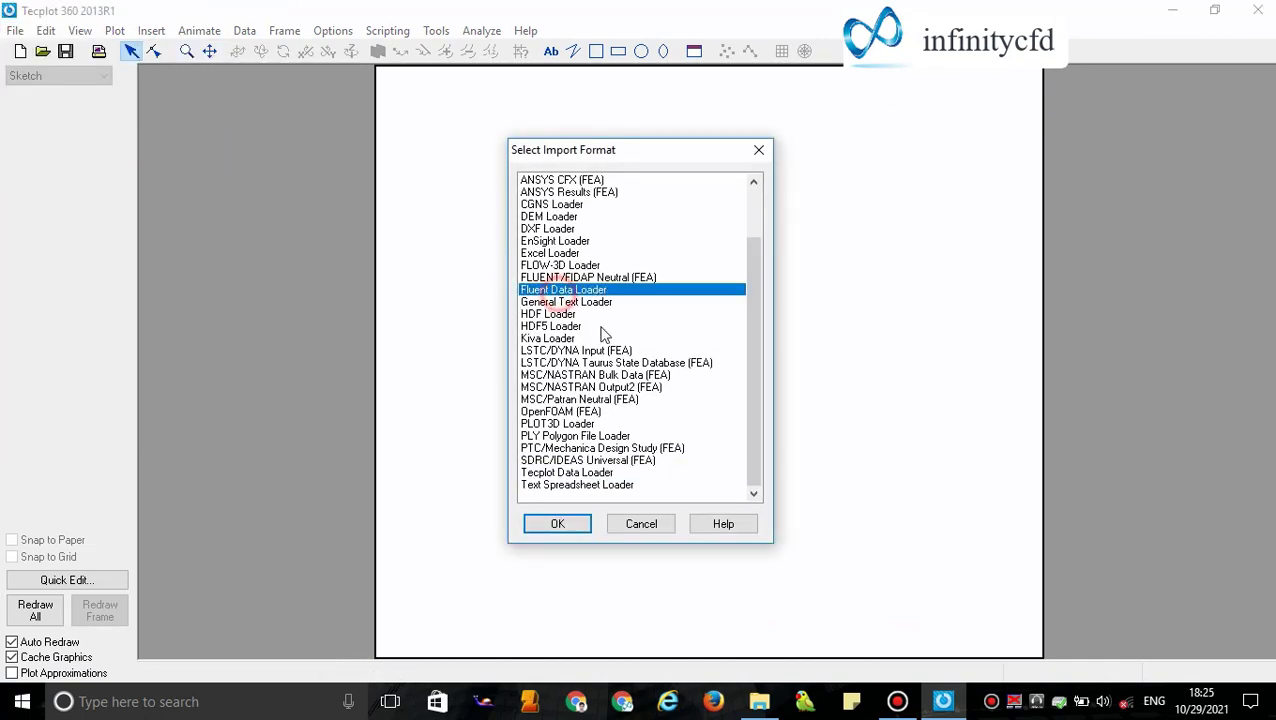
{"action": "left_click", "coordinate": [575, 525]}
Step: Set Load Case File Only, pick the nasal cavity .cas file, and load it
{"action": "left_click", "coordinate": [60, 121]}
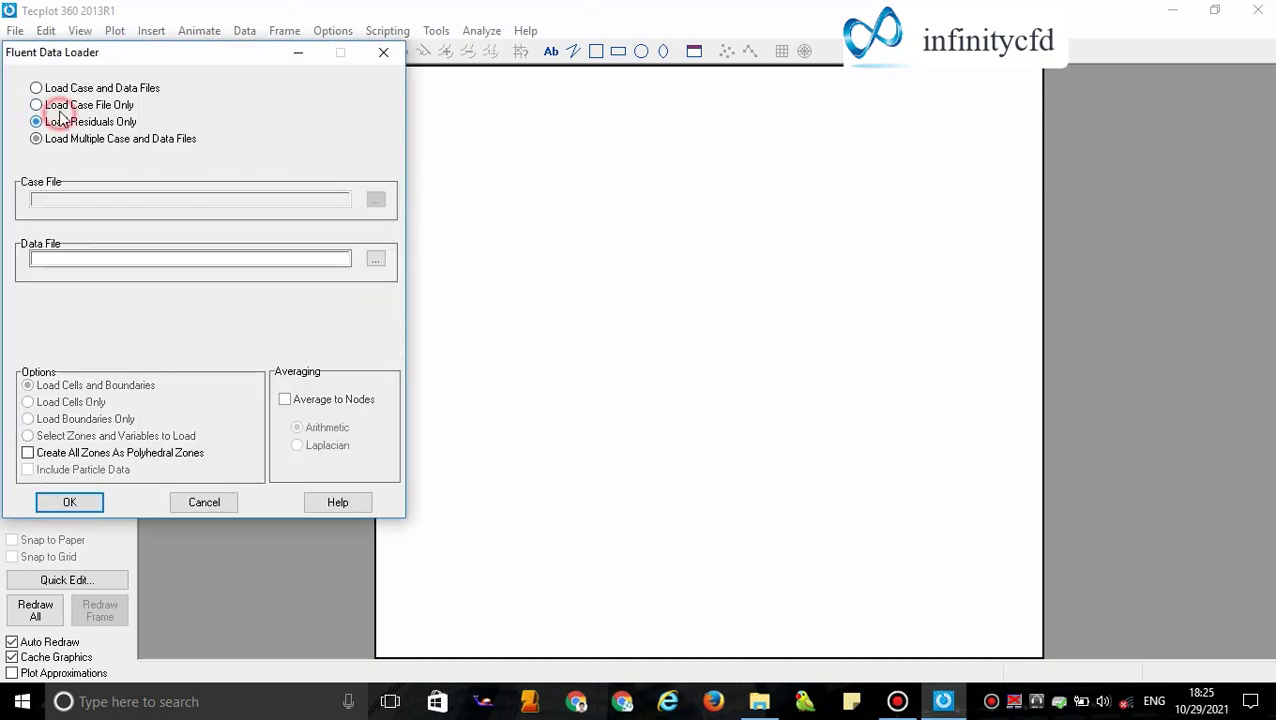
{"action": "left_click", "coordinate": [60, 105]}
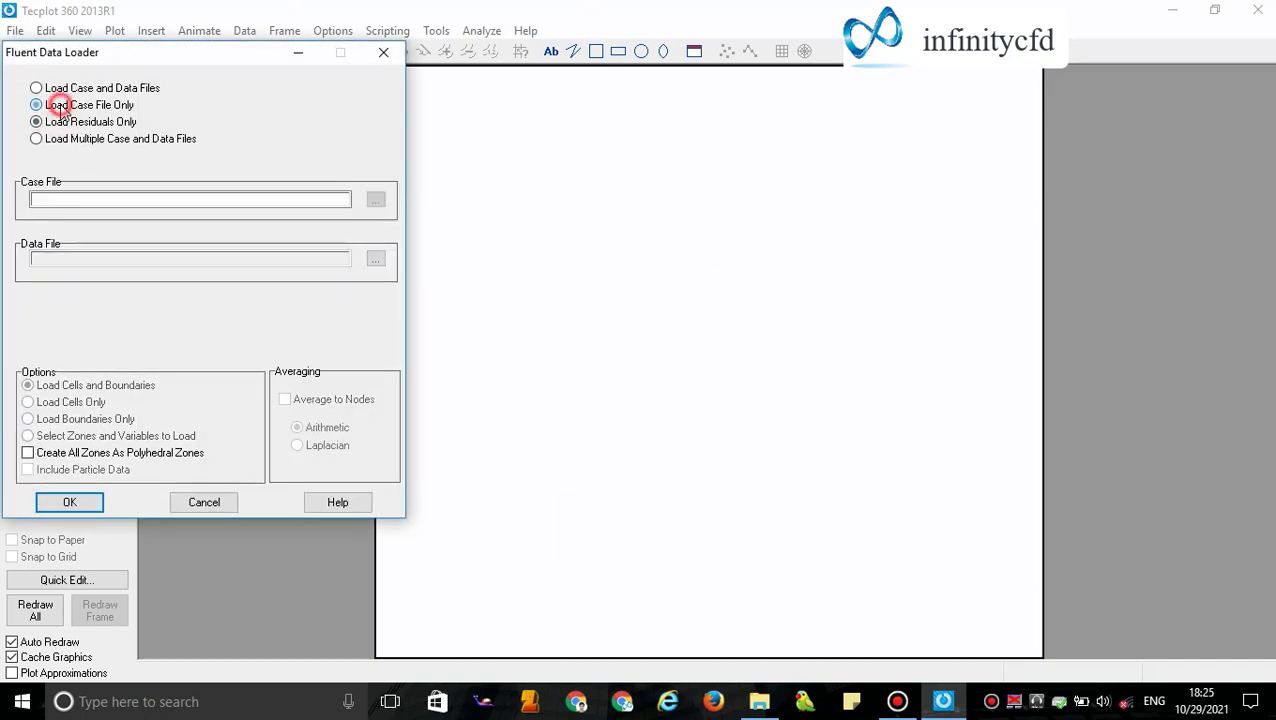
{"action": "left_click", "coordinate": [375, 199]}
{"action": "double_click", "coordinate": [508, 253]}
{"action": "left_click", "coordinate": [60, 500]}
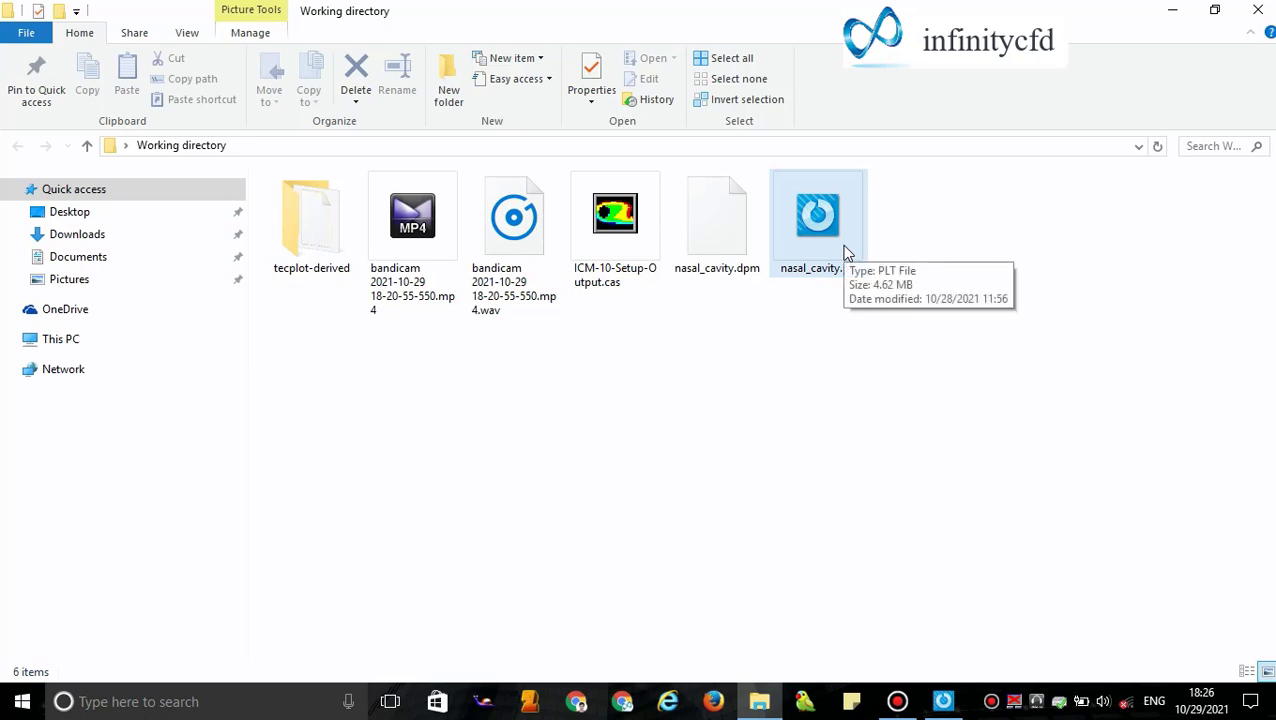
Step: Load nasal_cavity.plt with the Tecplot Data Loader, choosing 'Add to current data set'
{"action": "left_click", "coordinate": [942, 702]}
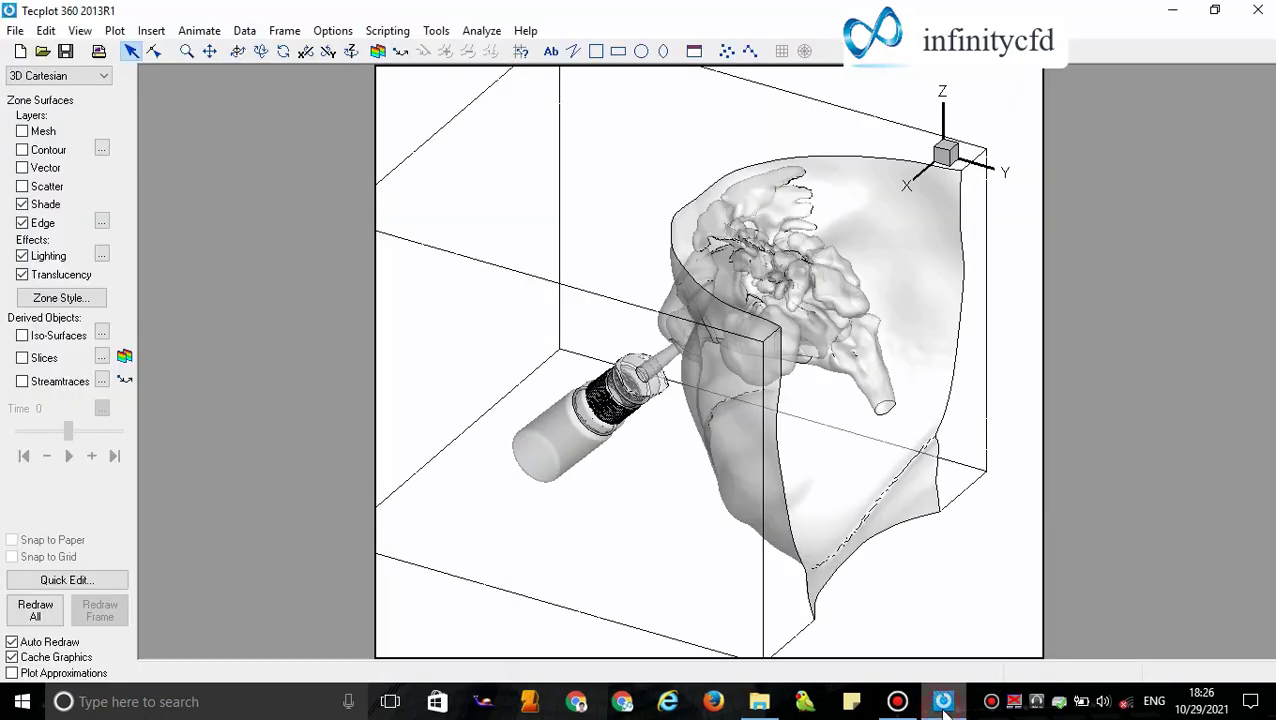
{"action": "left_click", "coordinate": [16, 31]}
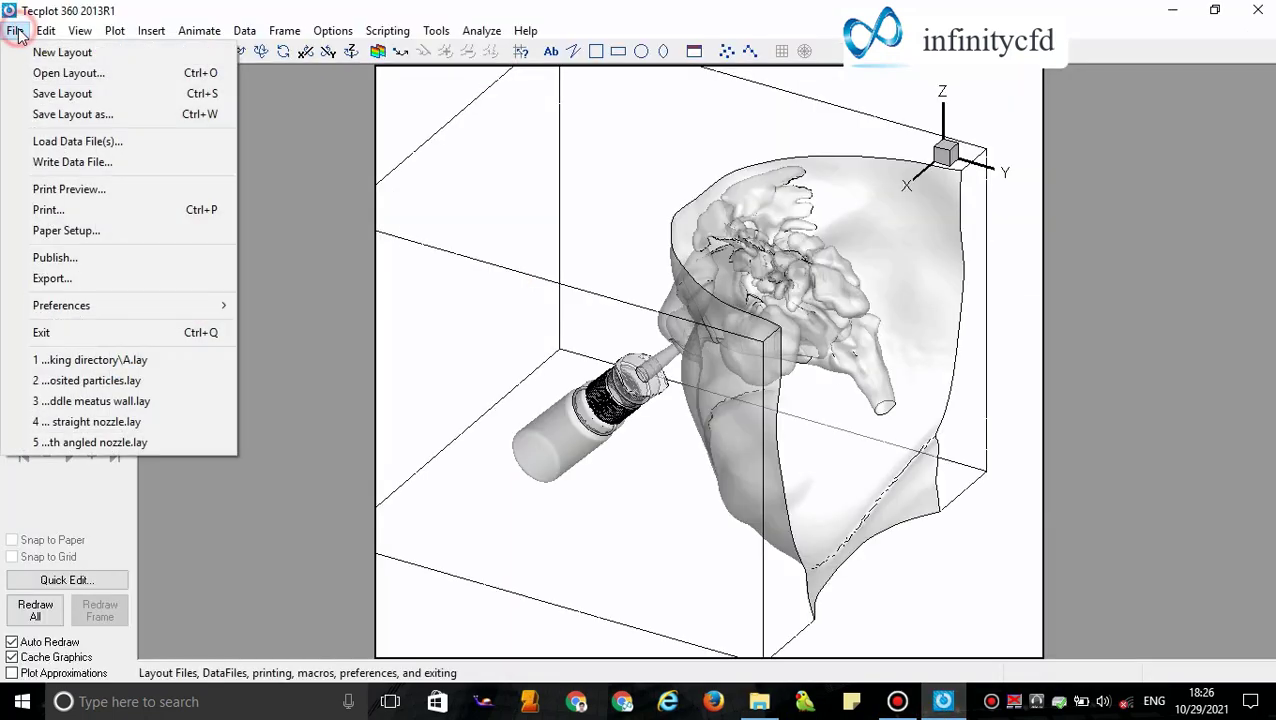
{"action": "left_click", "coordinate": [103, 144]}
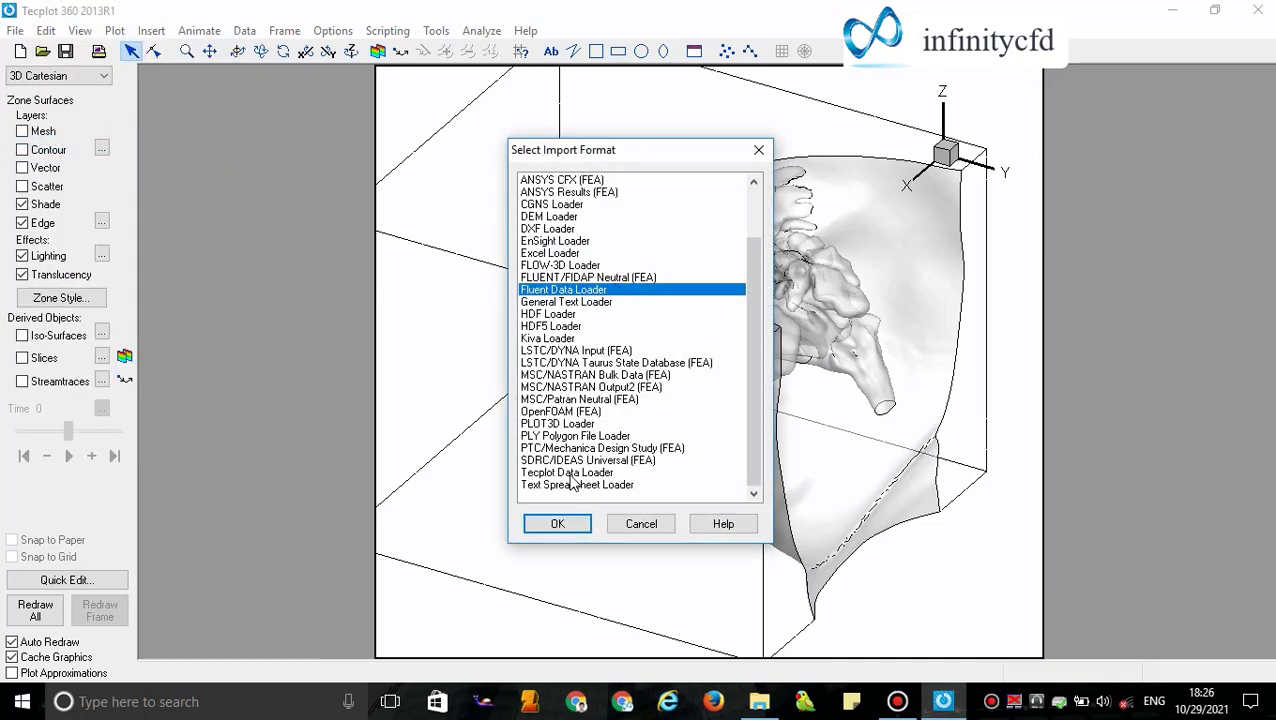
{"action": "left_click", "coordinate": [570, 473]}
{"action": "left_click", "coordinate": [557, 523]}
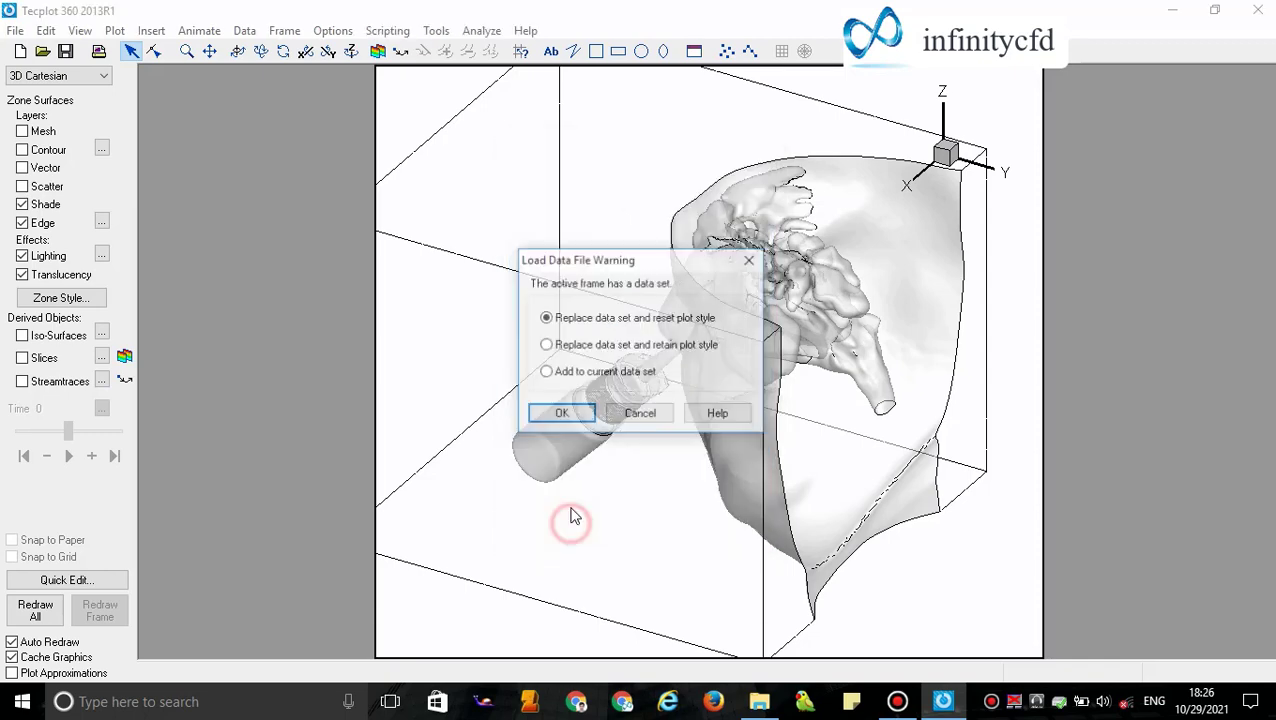
{"action": "left_click", "coordinate": [573, 373]}
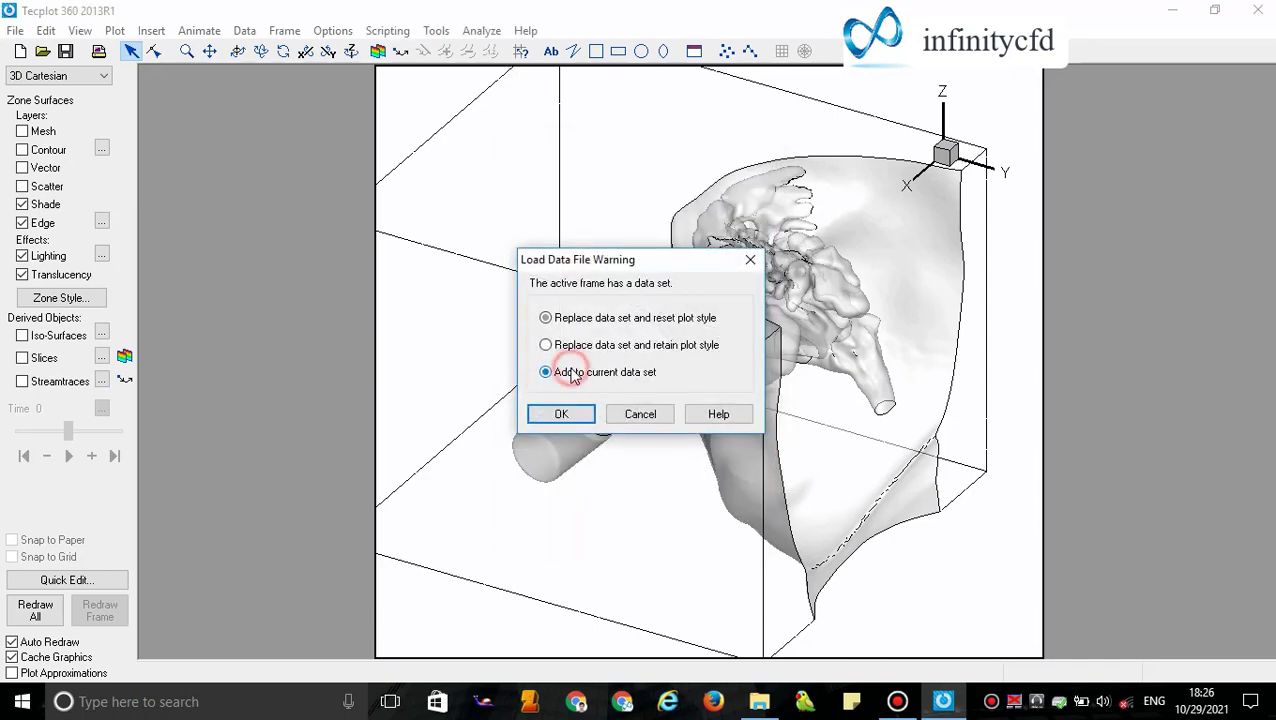
{"action": "left_click", "coordinate": [571, 417]}
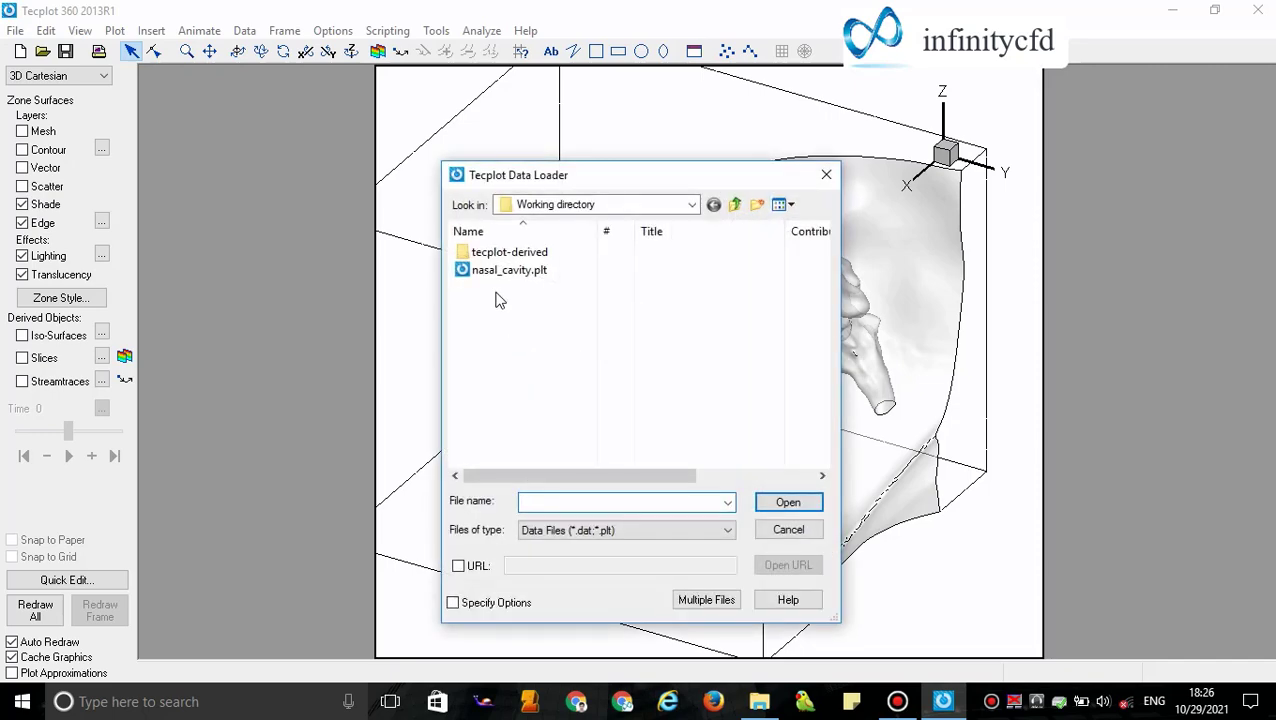
{"action": "double_click", "coordinate": [497, 271]}
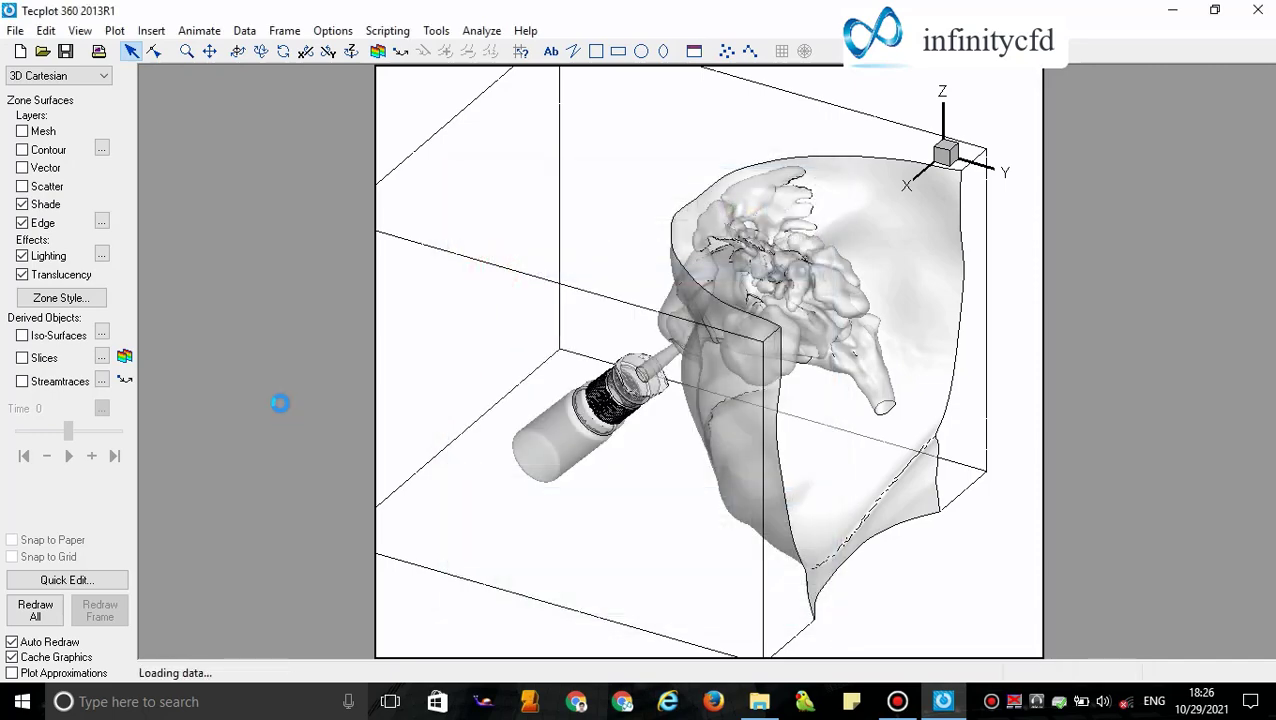
Step: Turn on scatter symbols and open Zone Style, enlarged to list every zone
{"action": "left_click", "coordinate": [22, 187]}
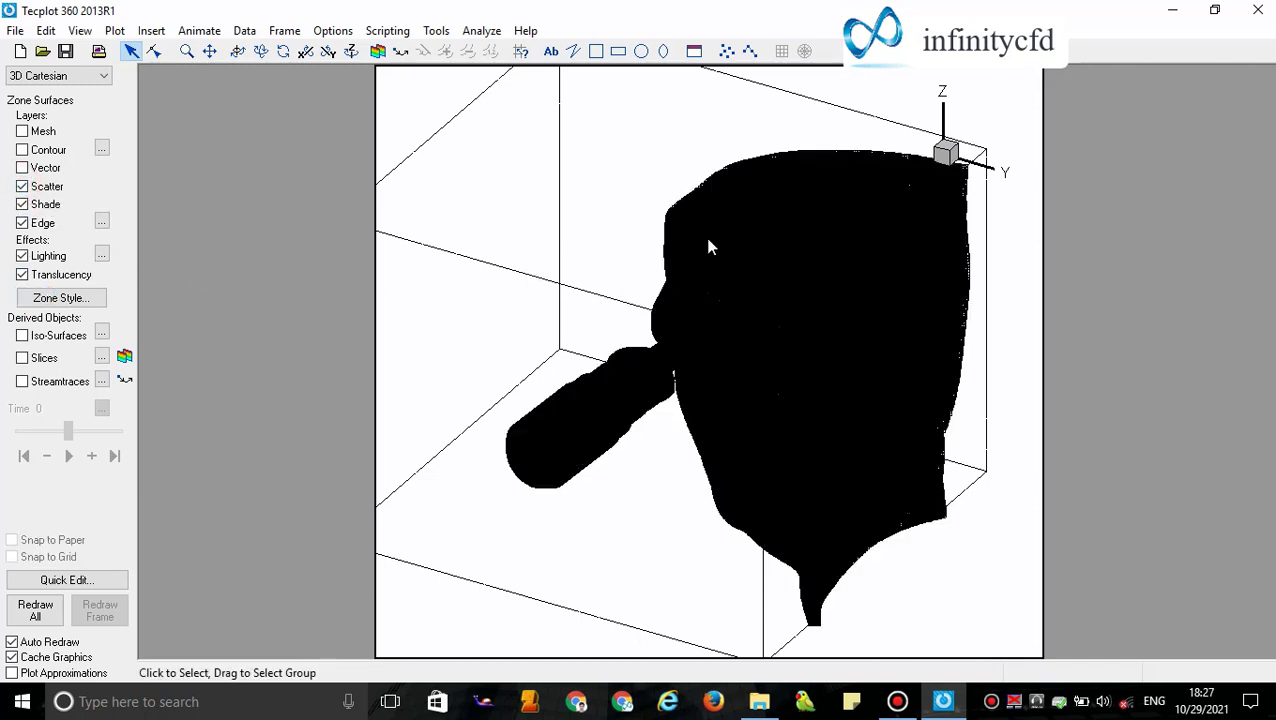
{"action": "left_click", "coordinate": [718, 243]}
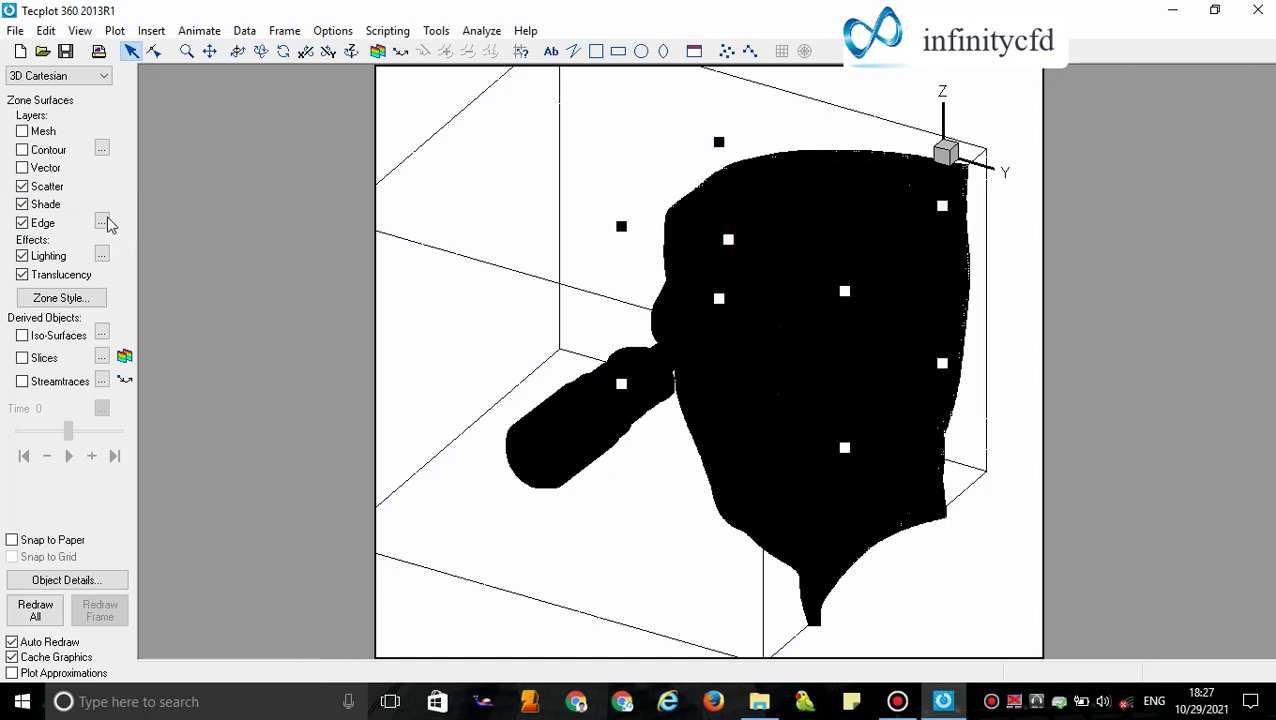
{"action": "left_click", "coordinate": [88, 297]}
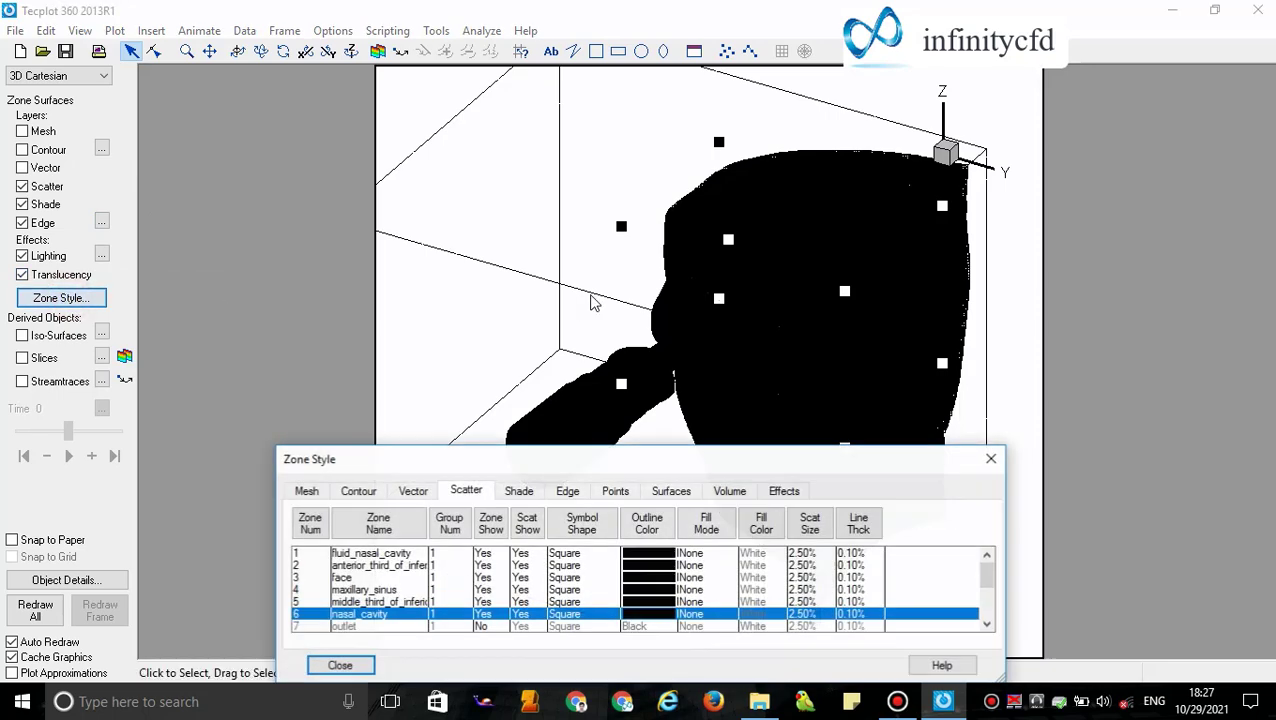
{"action": "left_click_drag", "start_coordinate": [569, 450], "coordinate": [409, 158]}
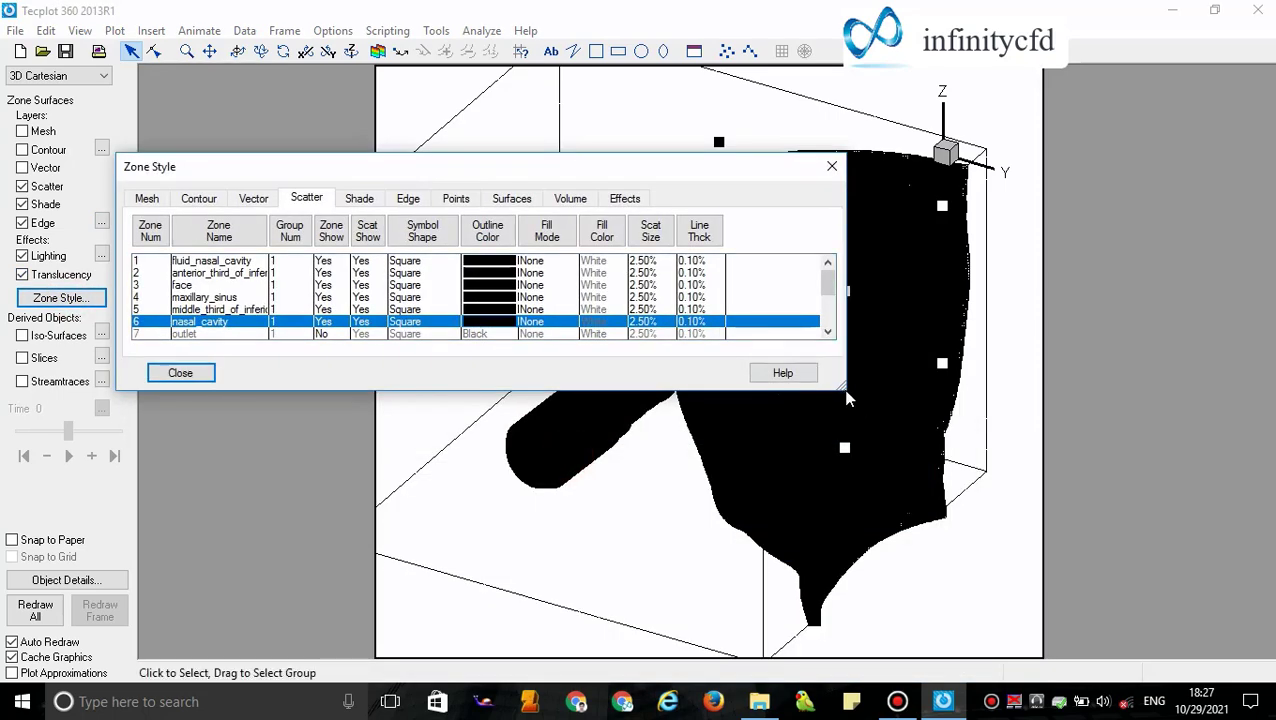
{"action": "left_click_drag", "start_coordinate": [845, 391], "coordinate": [1108, 556]}
{"action": "left_click_drag", "start_coordinate": [829, 172], "coordinate": [866, 171]}
Step: Select zones 1–14, from fluid_nasal_cavity to spray, and set their Scat Show to No
{"action": "left_click", "coordinate": [280, 256]}
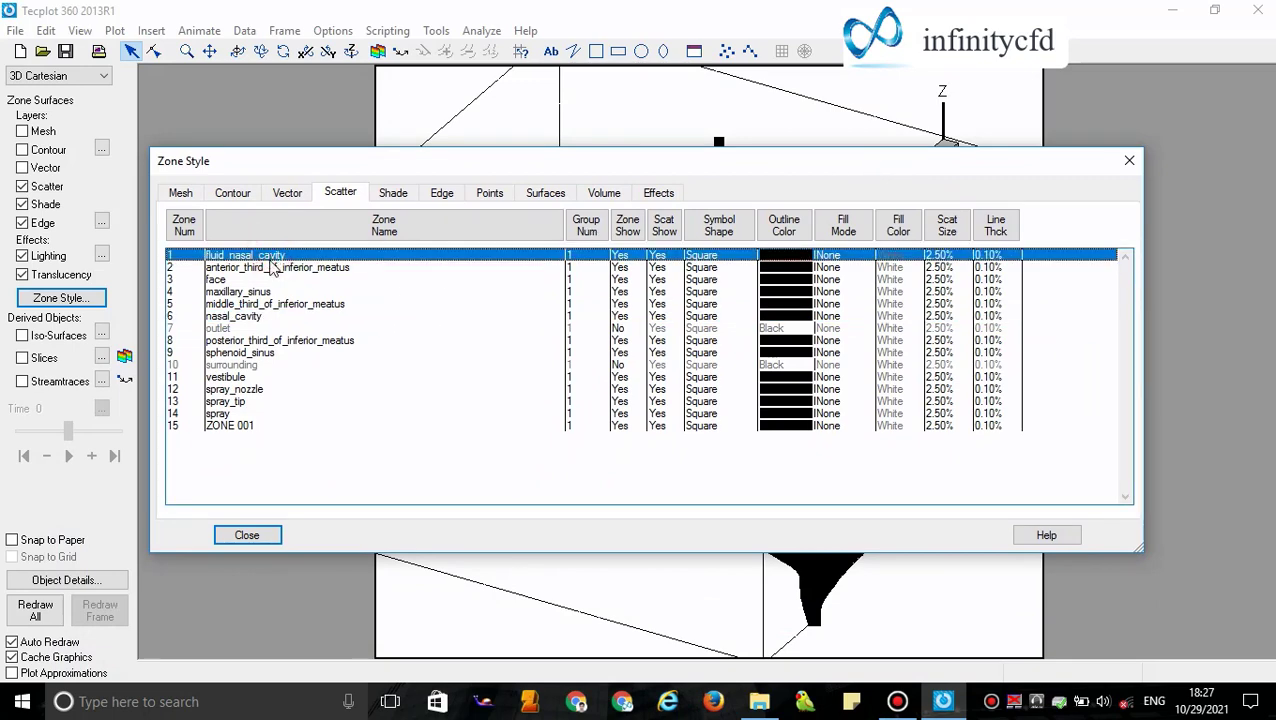
{"action": "left_click", "coordinate": [220, 413], "text": "shift"}
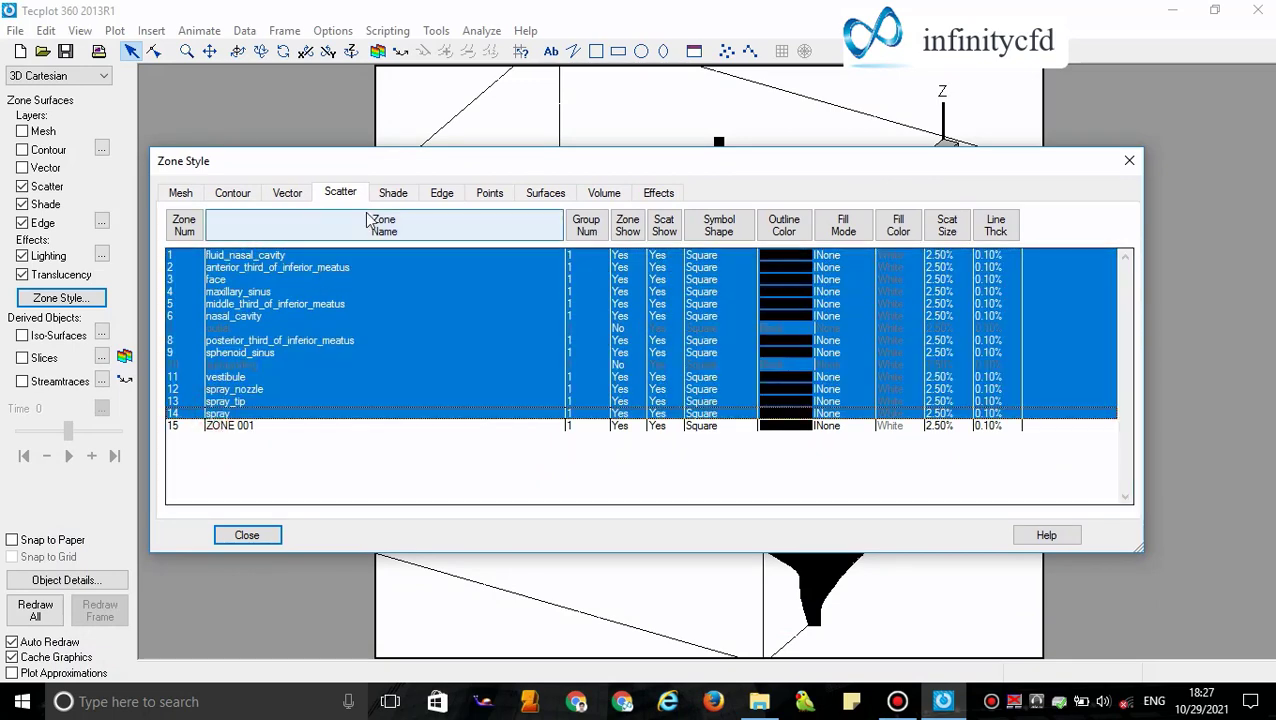
{"action": "left_click", "coordinate": [662, 229]}
{"action": "left_click", "coordinate": [654, 275]}
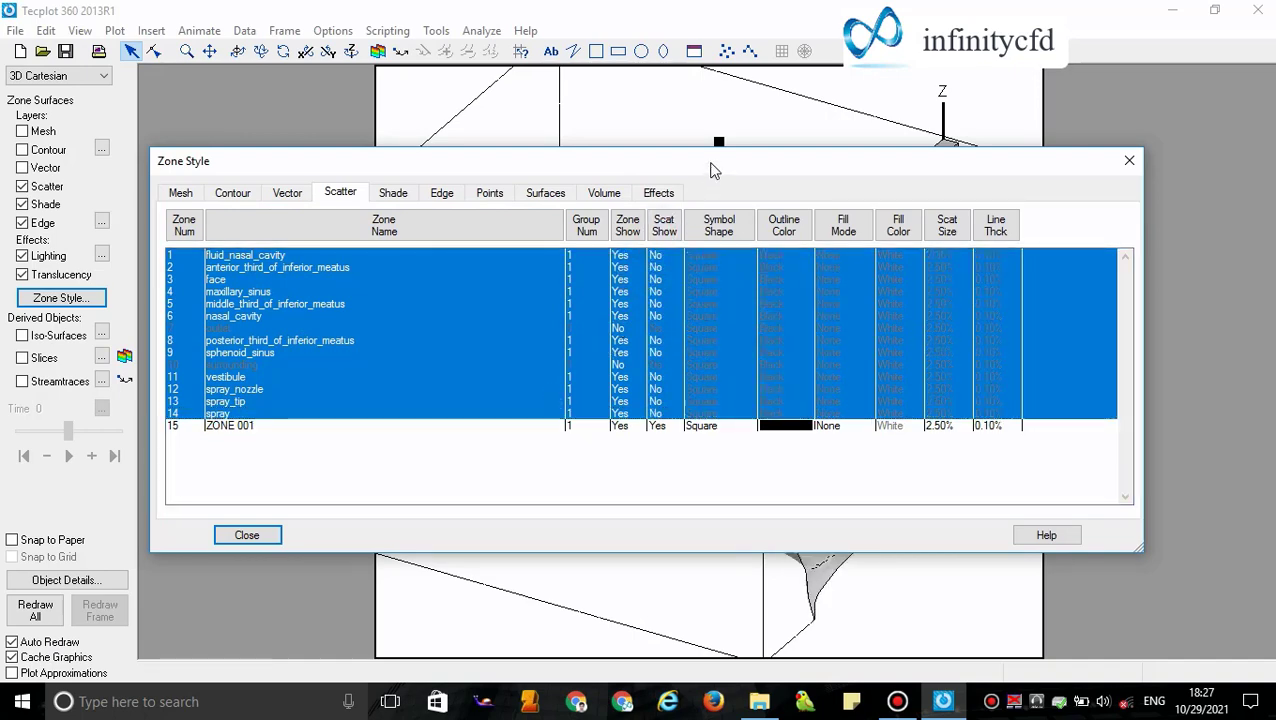
{"action": "left_click_drag", "start_coordinate": [712, 161], "coordinate": [666, 108]}
Step: Give ZONE 001's scatter symbols a Sphere shape with cyan outlines
{"action": "left_click", "coordinate": [628, 372]}
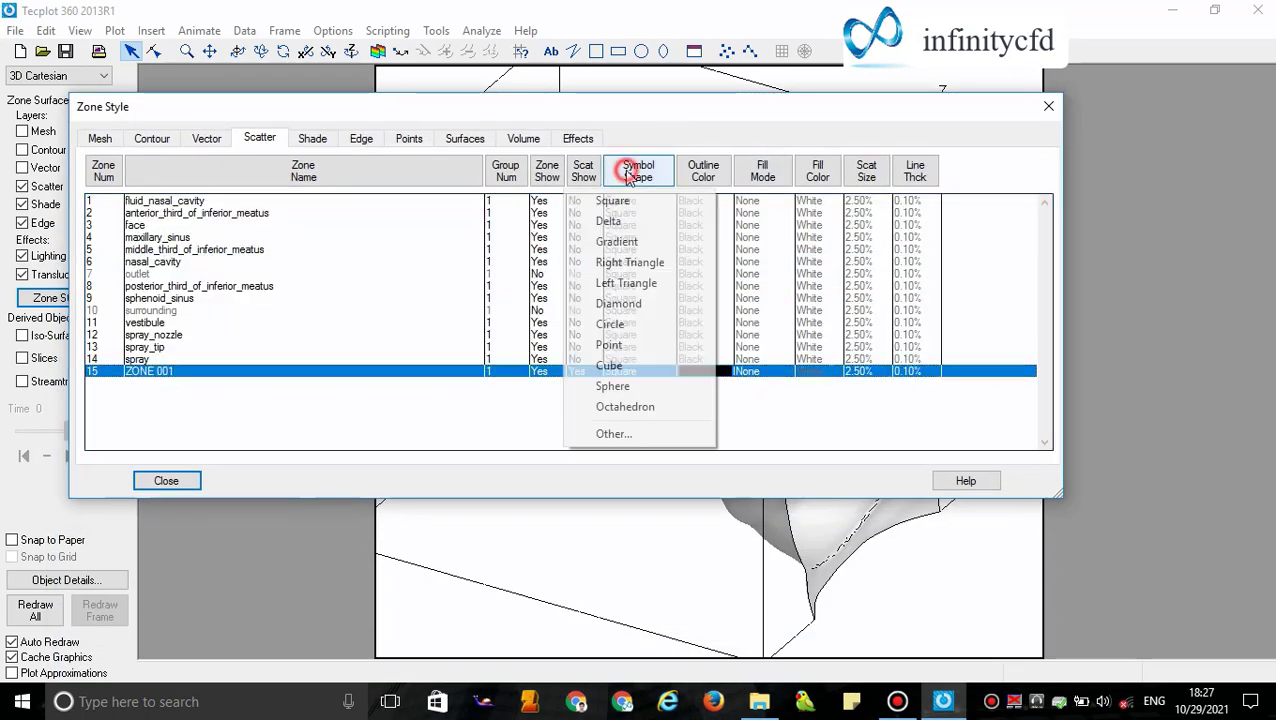
{"action": "left_click", "coordinate": [637, 384]}
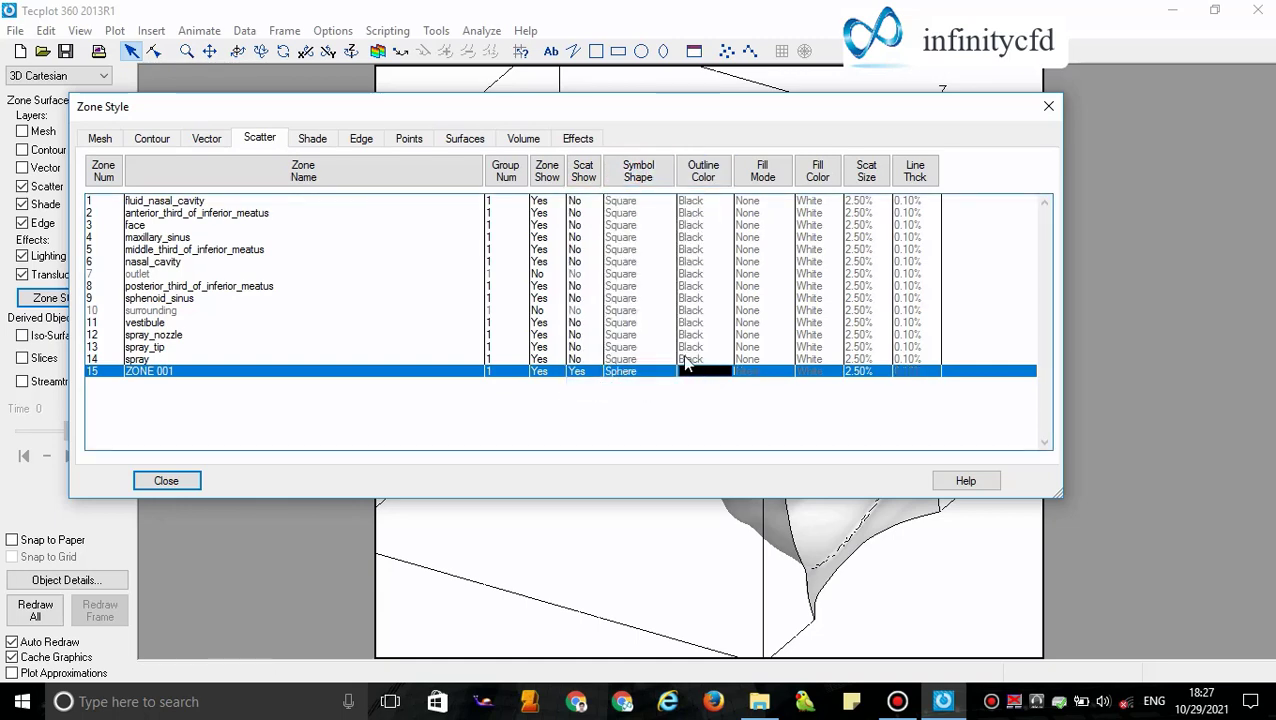
{"action": "left_click", "coordinate": [700, 172]}
{"action": "left_click", "coordinate": [679, 241]}
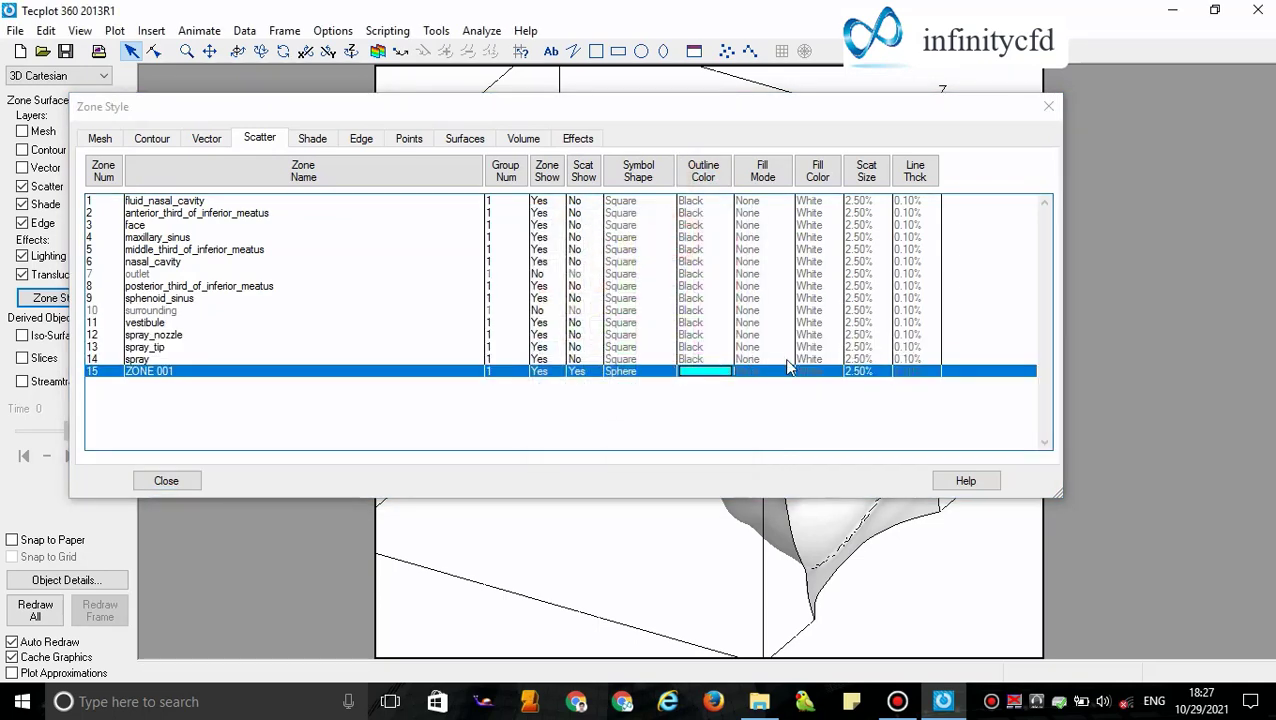
Step: Set ZONE 001's symbol Fill Mode to Use Specific Color
{"action": "left_click", "coordinate": [750, 168]}
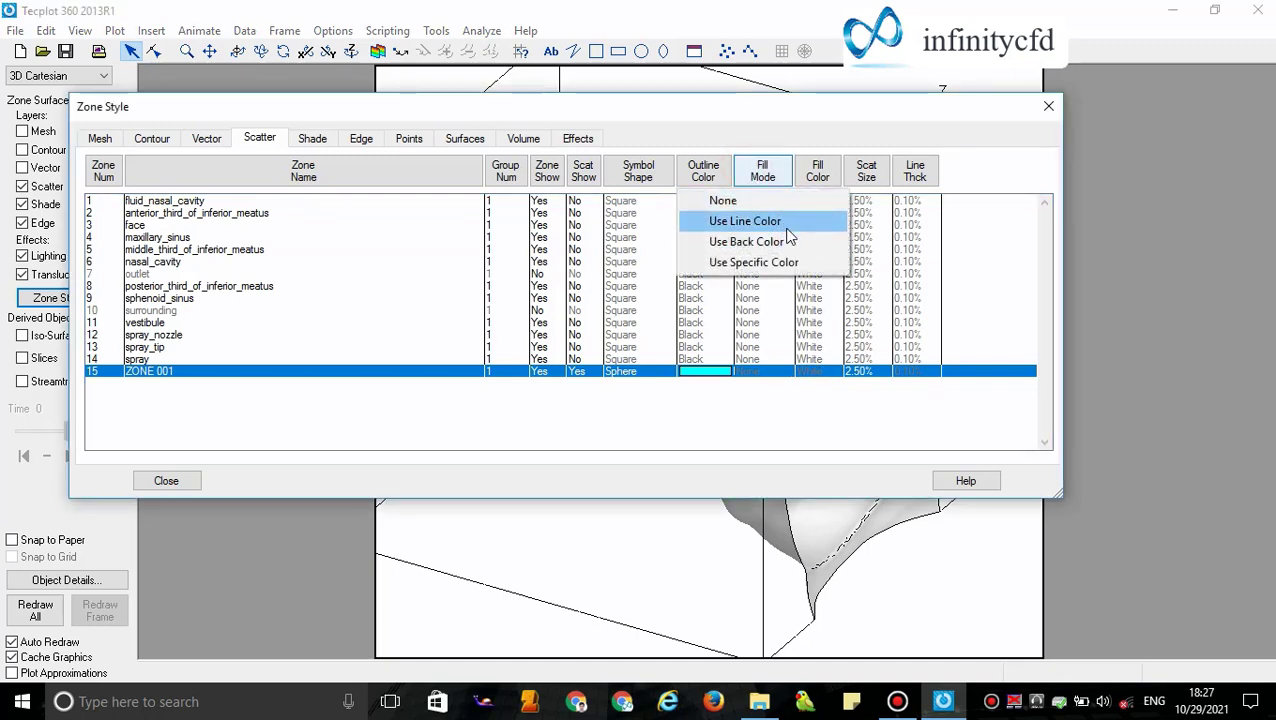
{"action": "left_click", "coordinate": [780, 262]}
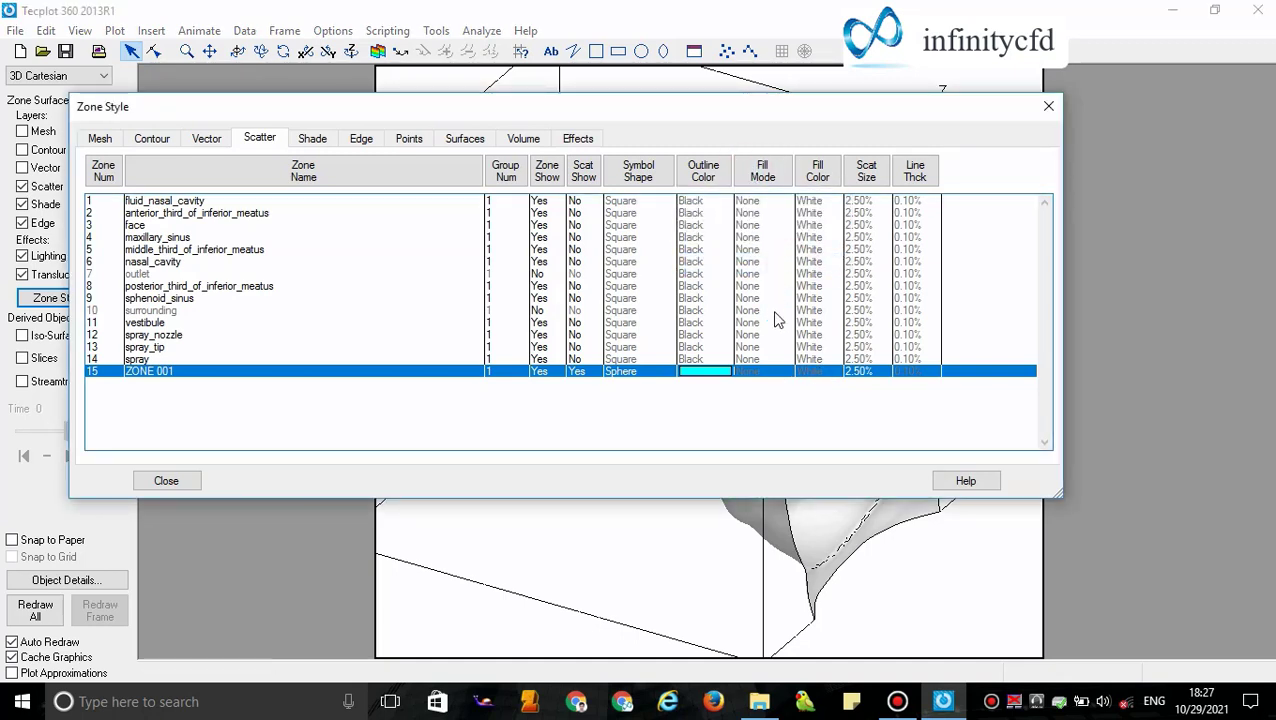
{"action": "left_click", "coordinate": [762, 175]}
{"action": "left_click", "coordinate": [760, 262]}
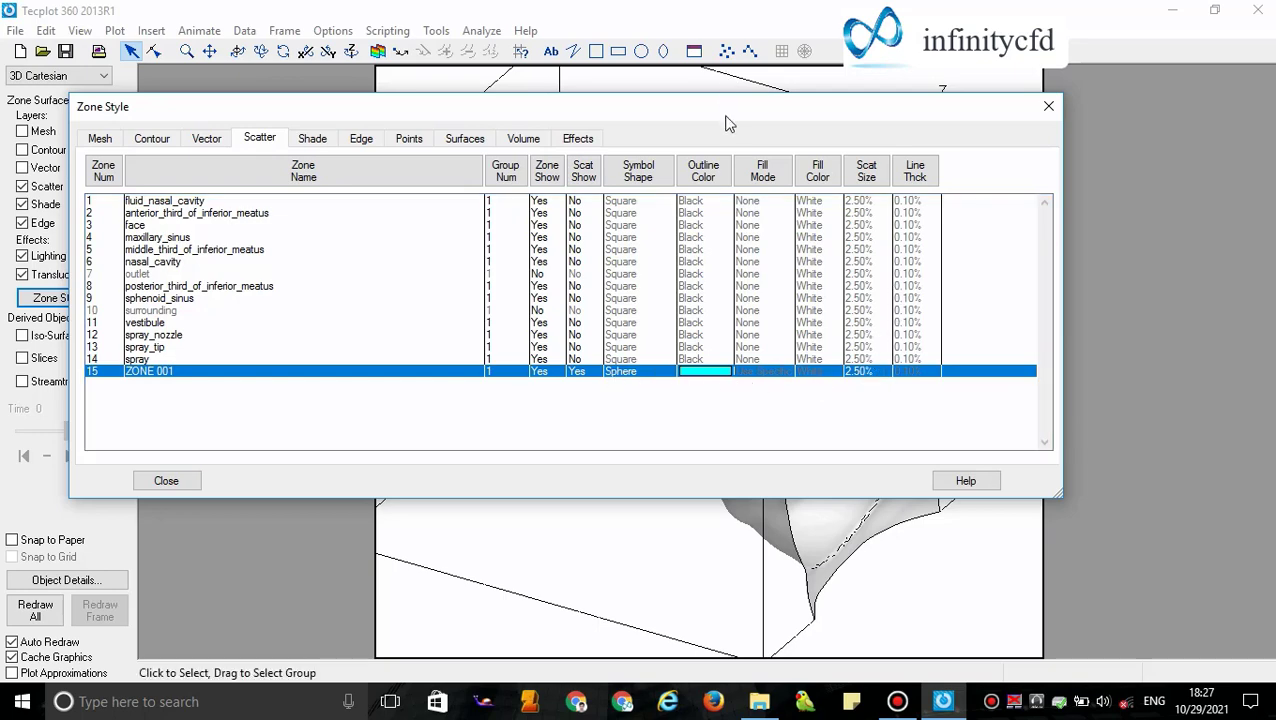
{"action": "left_click_drag", "start_coordinate": [722, 110], "coordinate": [411, 116]}
Step: Shrink ZONE 001's scatter symbols to size 1
{"action": "left_click", "coordinate": [548, 190]}
{"action": "left_click", "coordinate": [554, 222]}
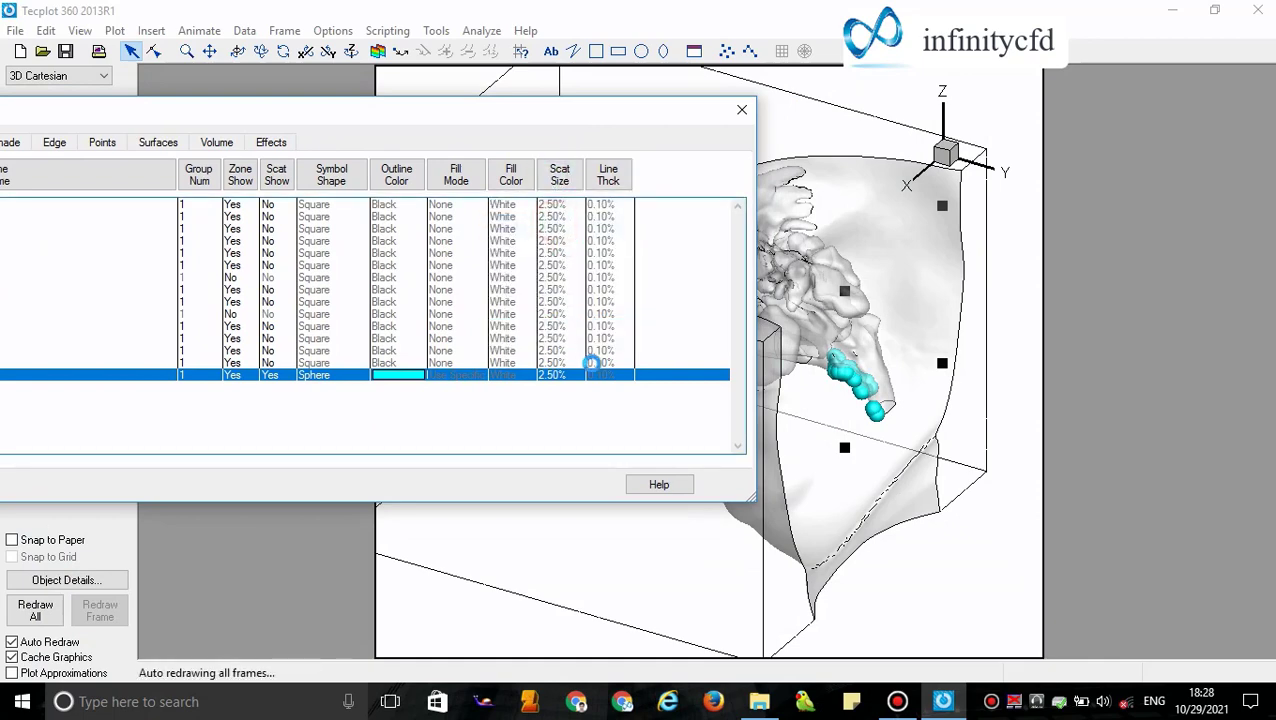
{"action": "left_click_drag", "start_coordinate": [570, 124], "coordinate": [943, 138]}
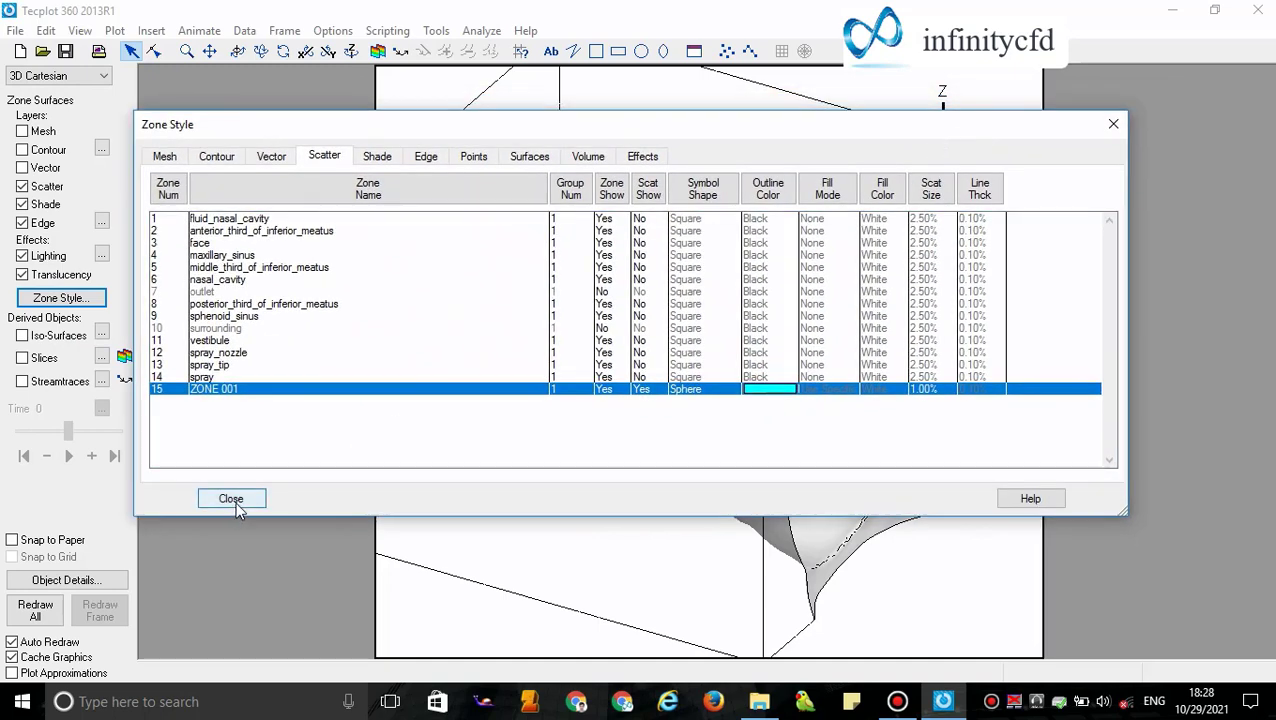
{"action": "left_click_drag", "start_coordinate": [664, 122], "coordinate": [643, 178]}
{"action": "left_click", "coordinate": [230, 553]}
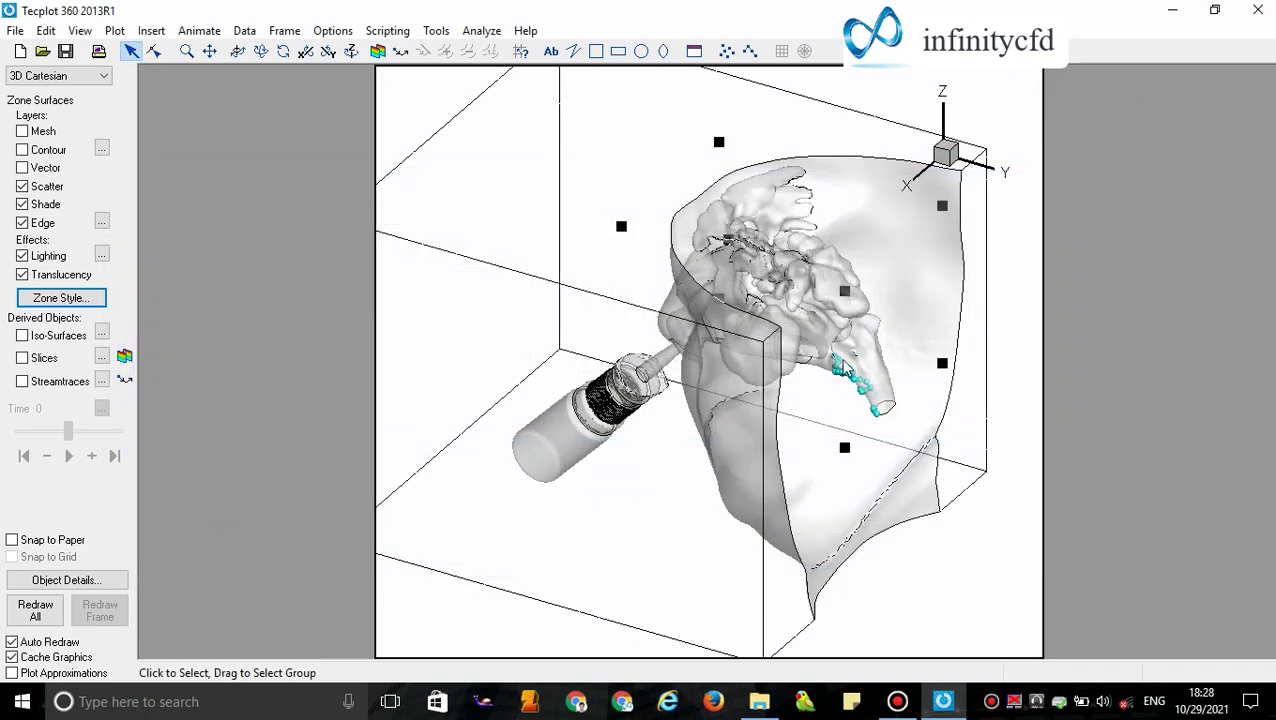
{"action": "left_click_drag", "start_coordinate": [748, 367], "coordinate": [876, 420]}
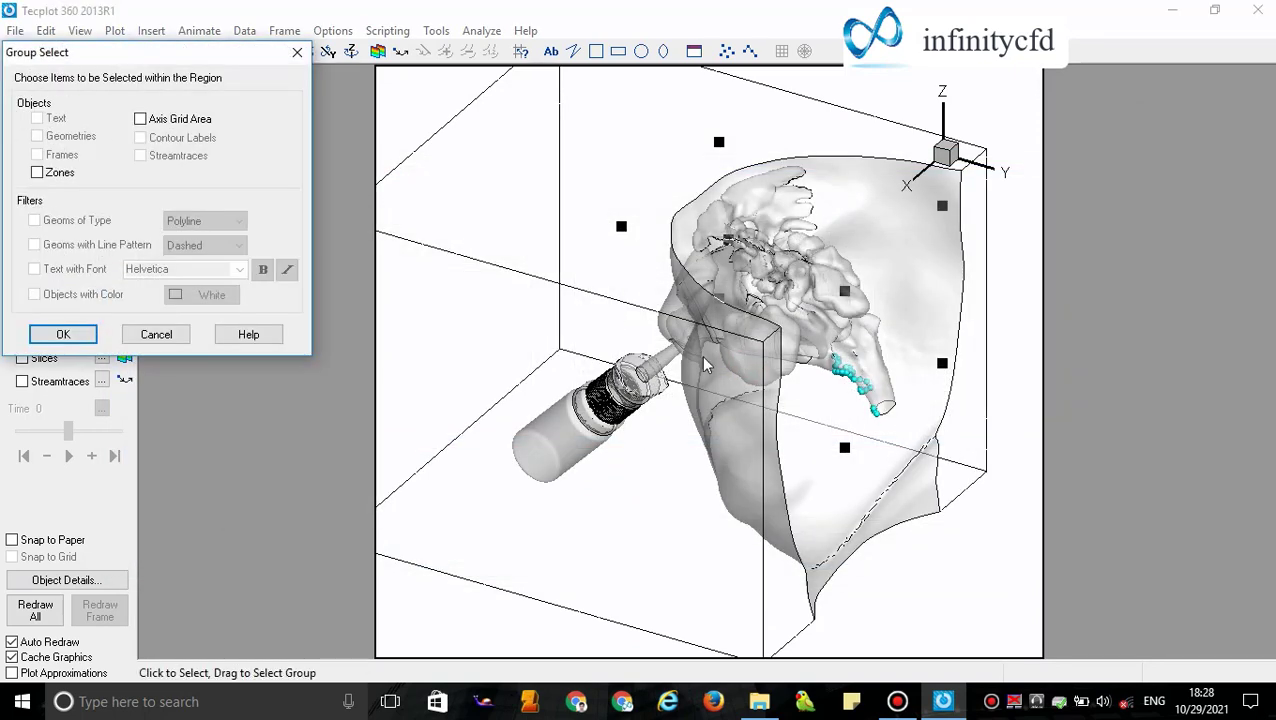
{"action": "left_click", "coordinate": [156, 334]}
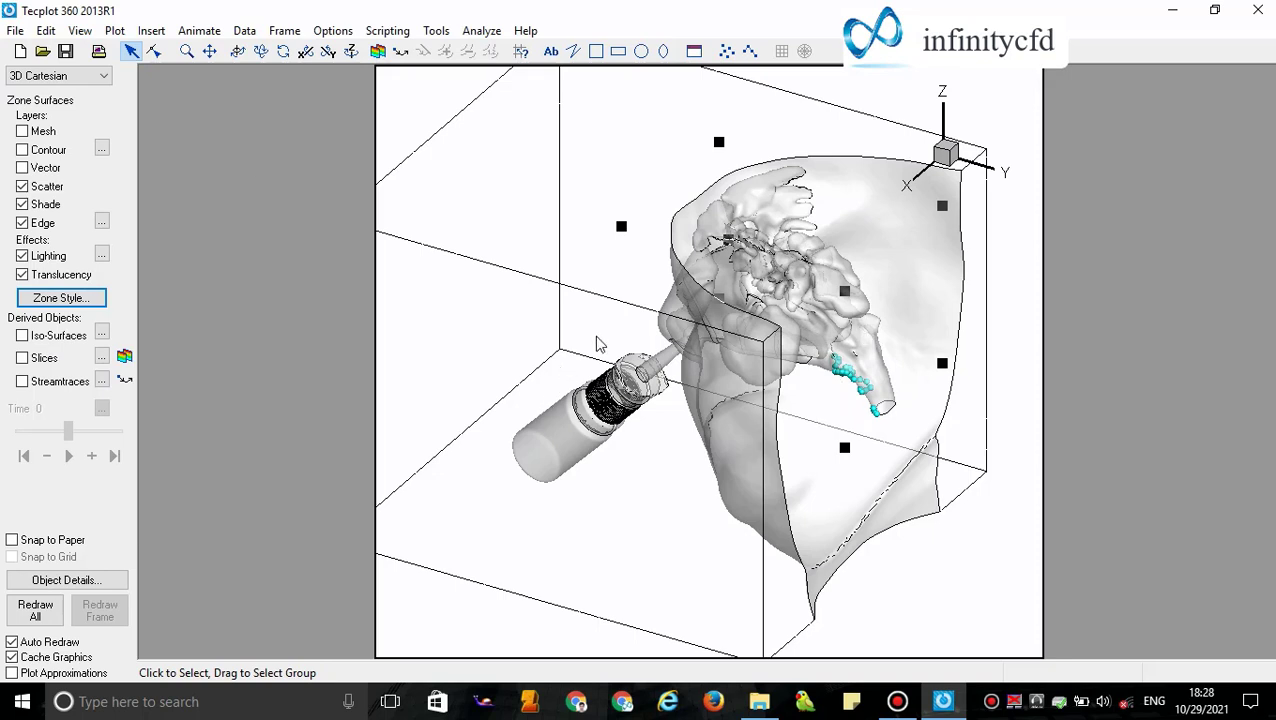
{"action": "left_click", "coordinate": [1051, 273]}
{"action": "left_click", "coordinate": [1090, 286]}
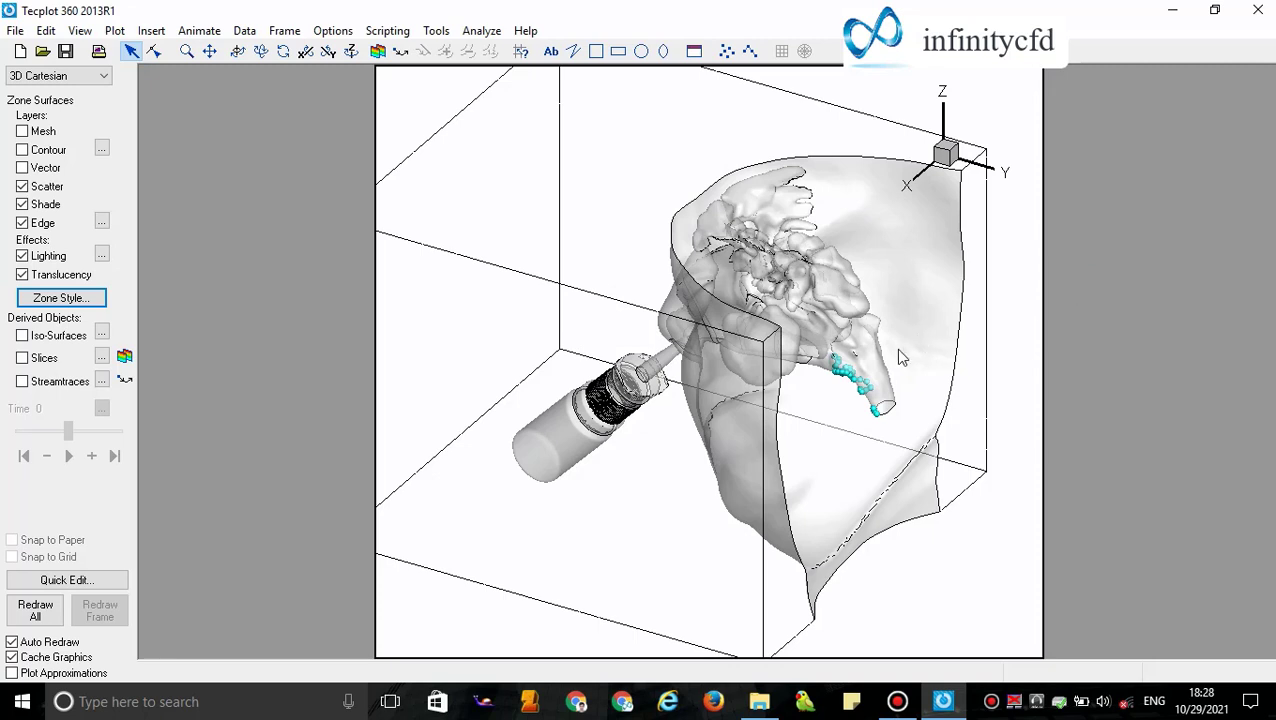